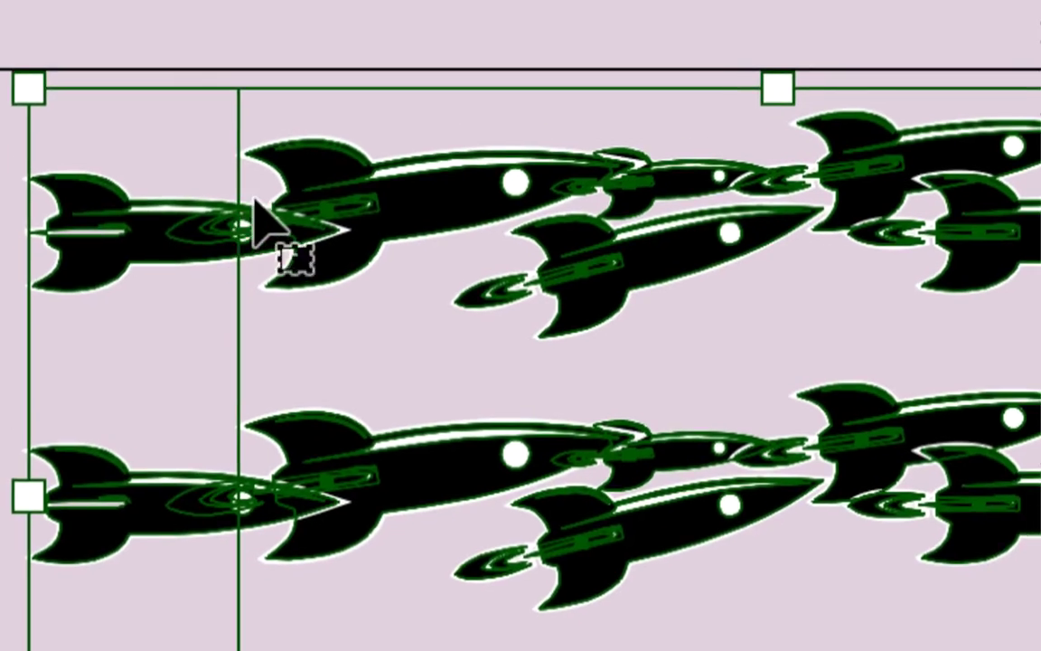
Step: Display the rocket pattern artwork in outline mode
left_click_drag(291, 252, 425, 240)
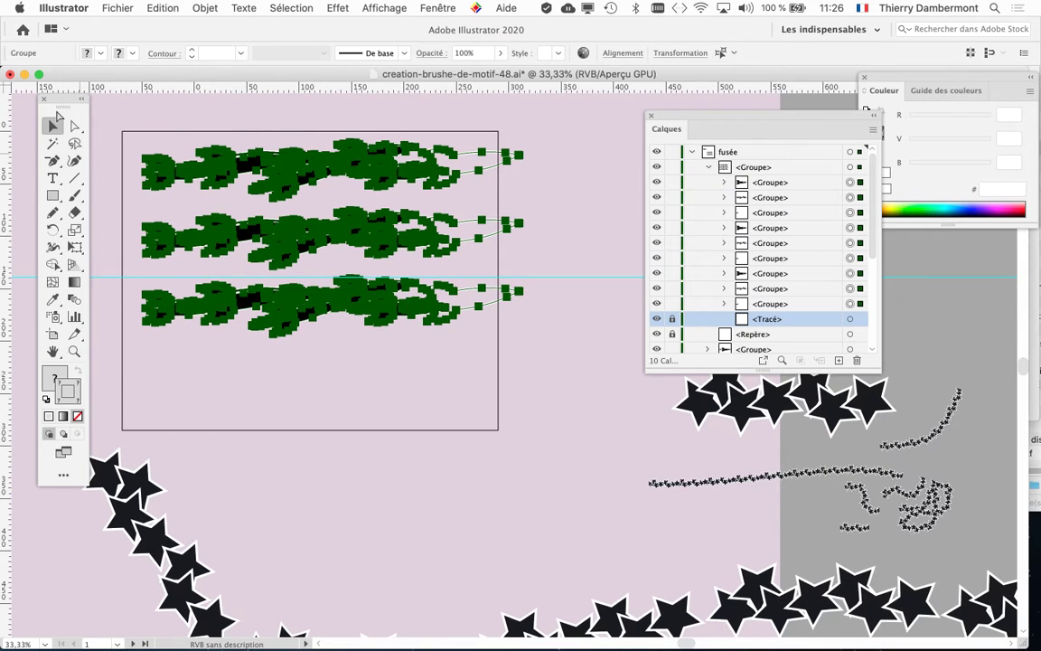
key("super+y")
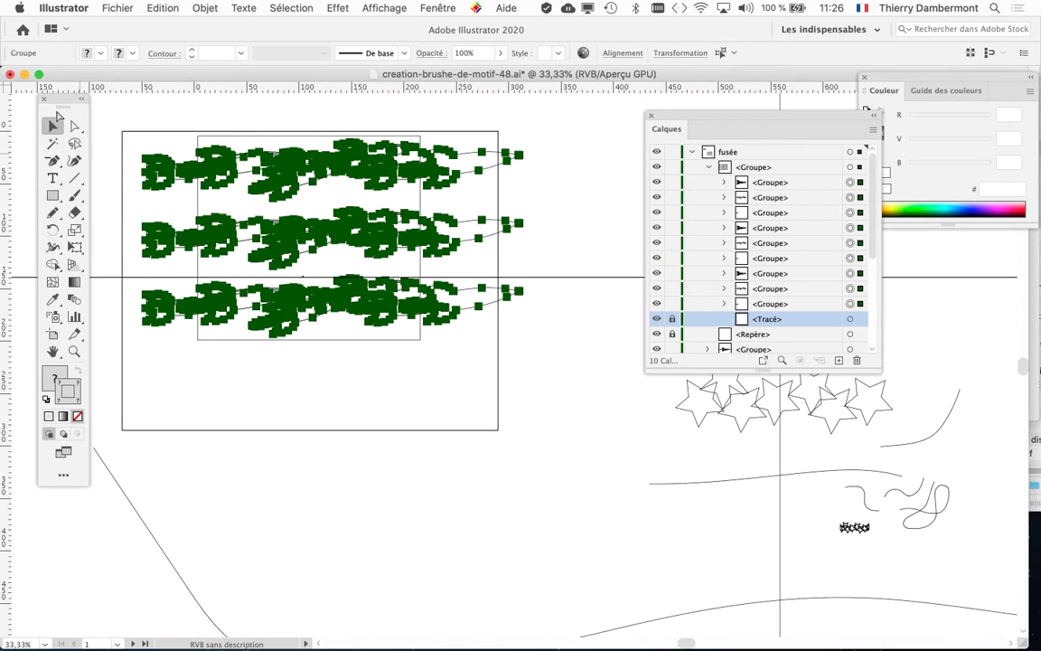
scroll(269, 196, "up", 2)
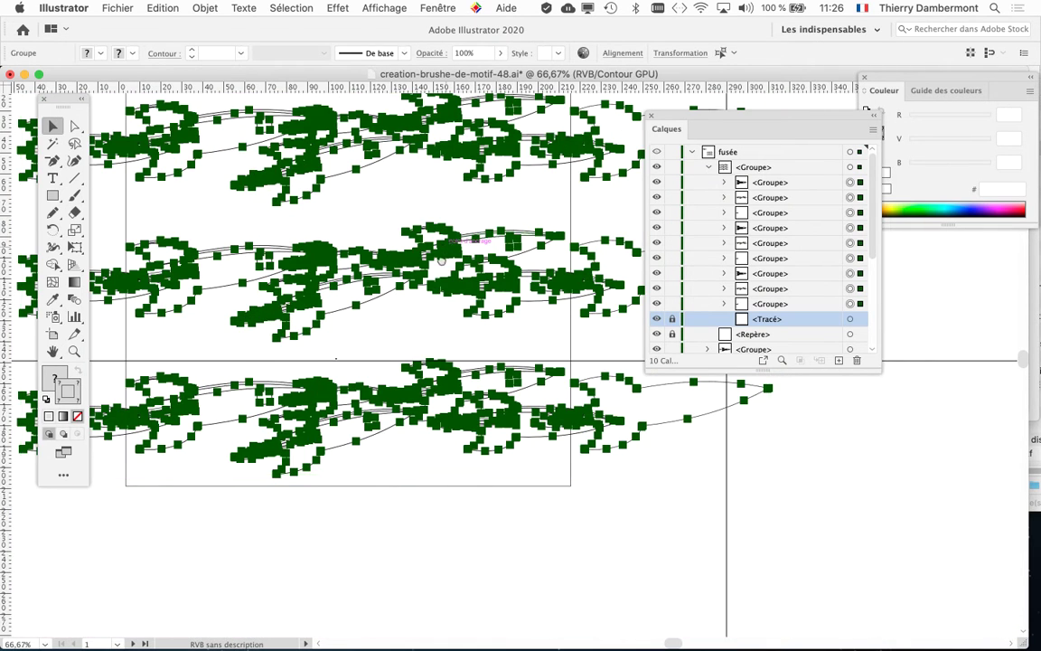
left_click_drag(269, 195, 180, 269)
left_click_drag(697, 117, 781, 135)
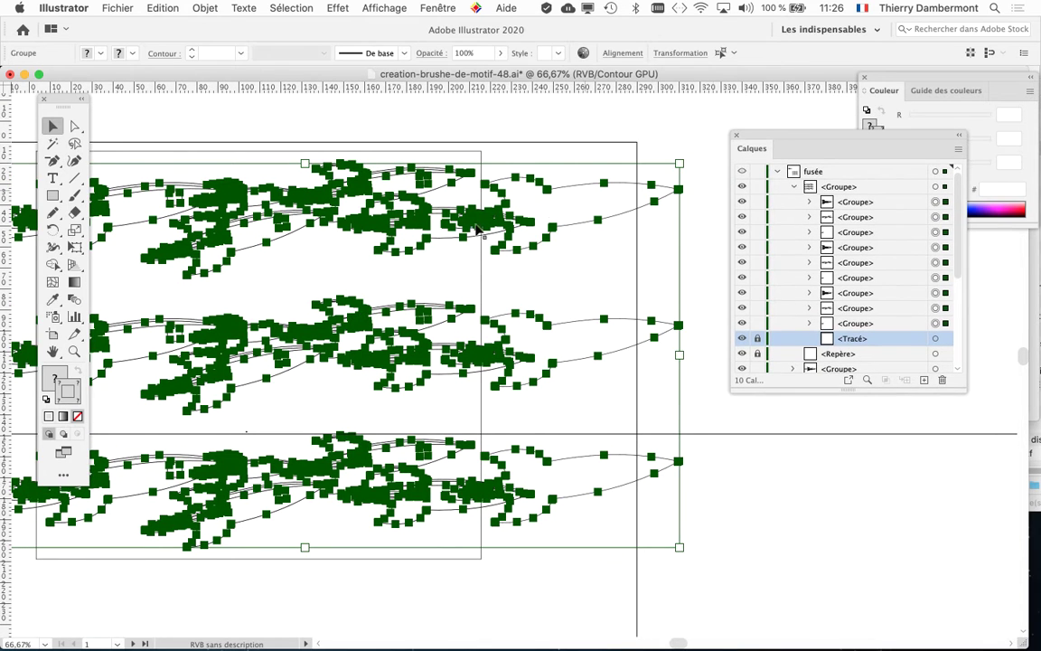
left_click_drag(412, 260, 539, 244)
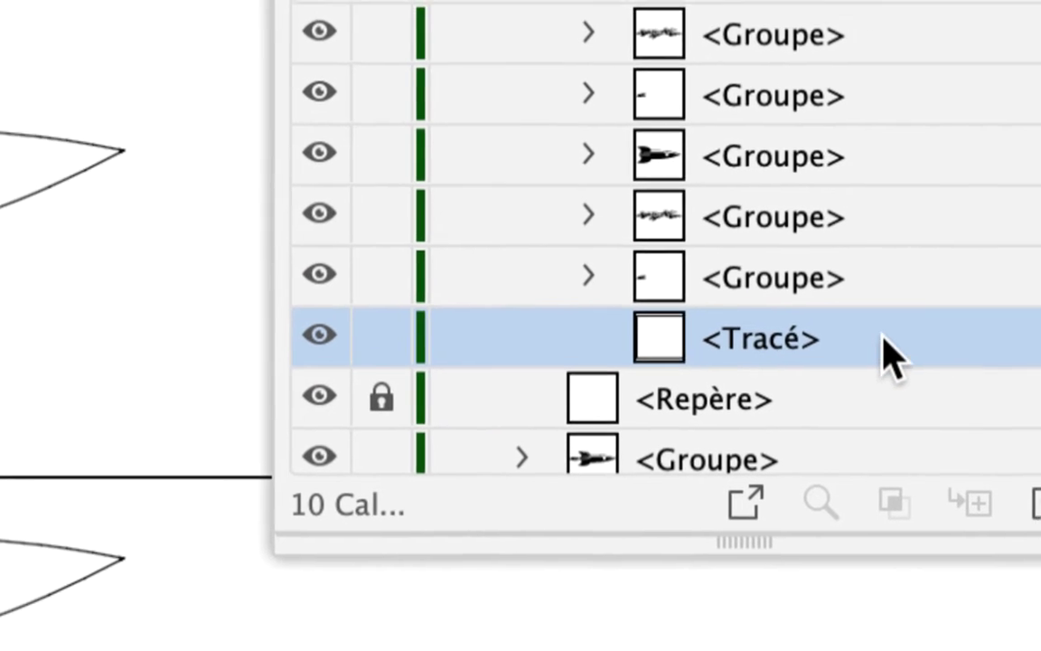
Step: Bring the bounding rectangle path in front of all rocket subgroups within their group and select it
left_click_drag(883, 350, 925, 0)
left_click_drag(887, 247, 885, 231)
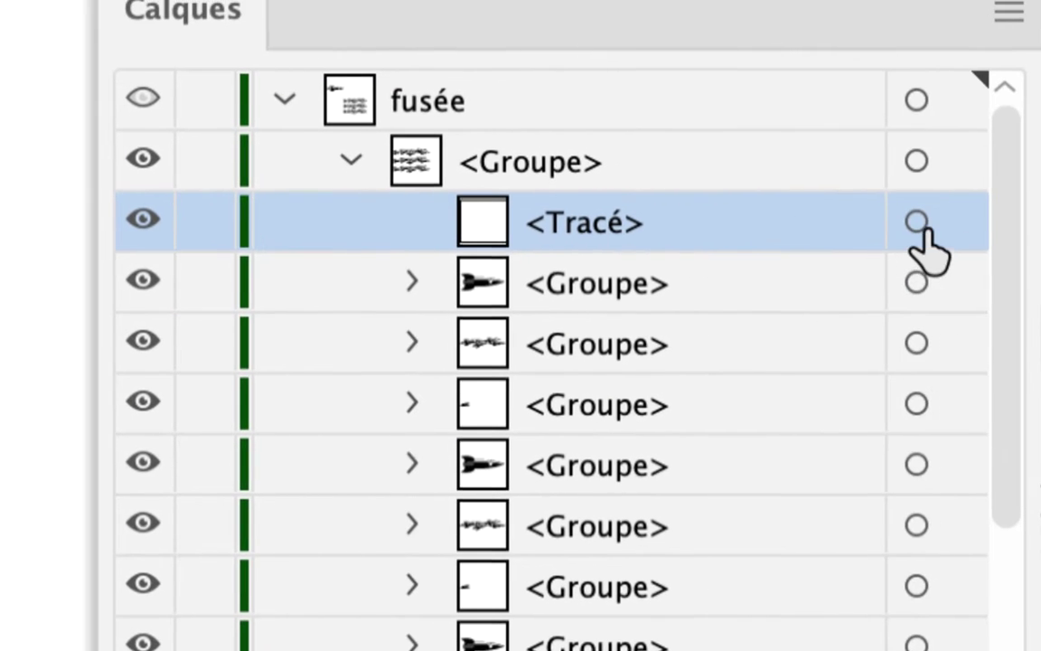
left_click(917, 223)
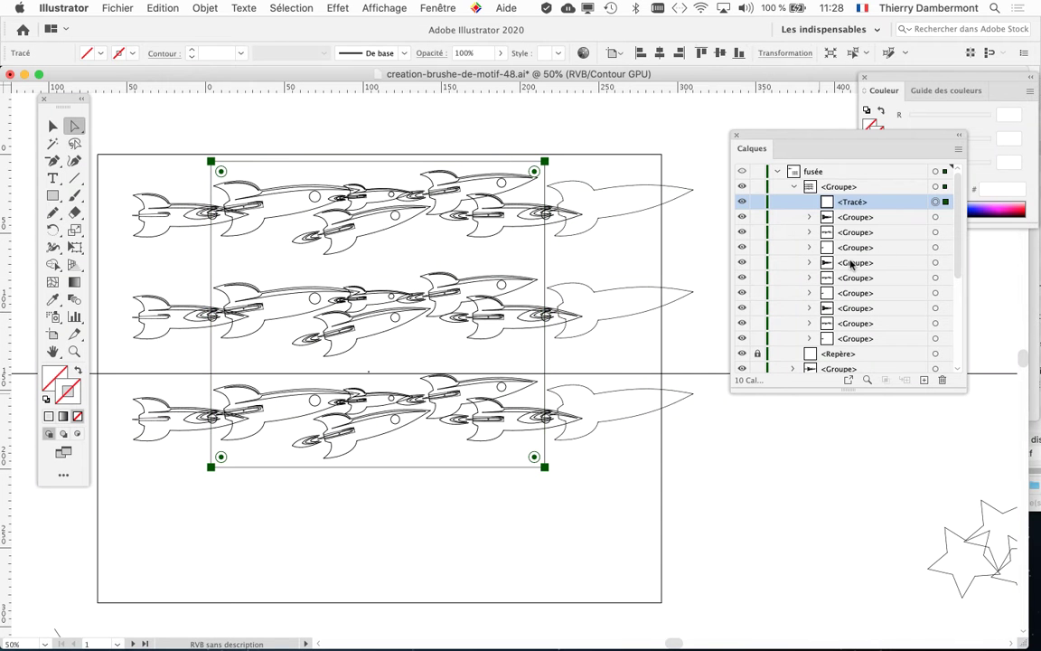
Step: Cut the rockets along the selected rectangle with Divide Objects Below and deselect everything
left_click(215, 8)
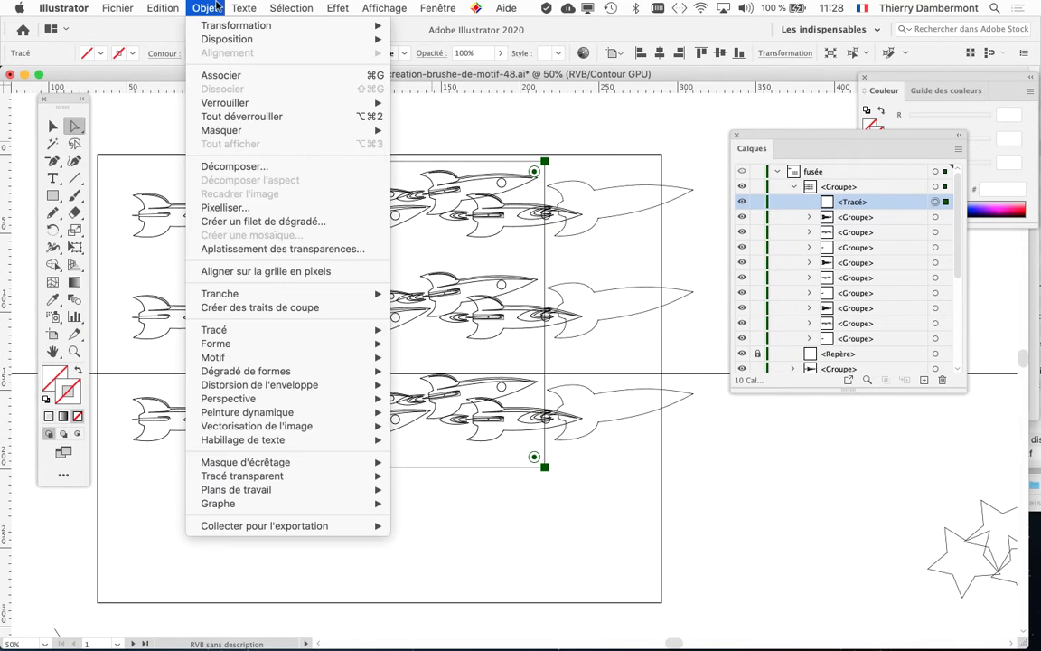
mouse_move(221, 330)
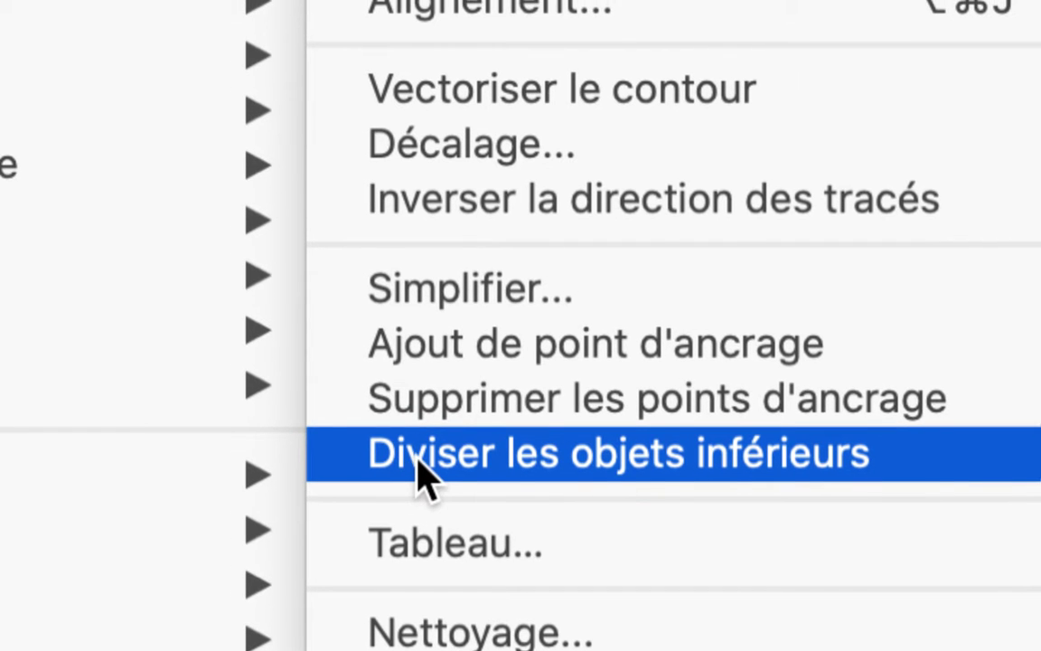
left_click(419, 452)
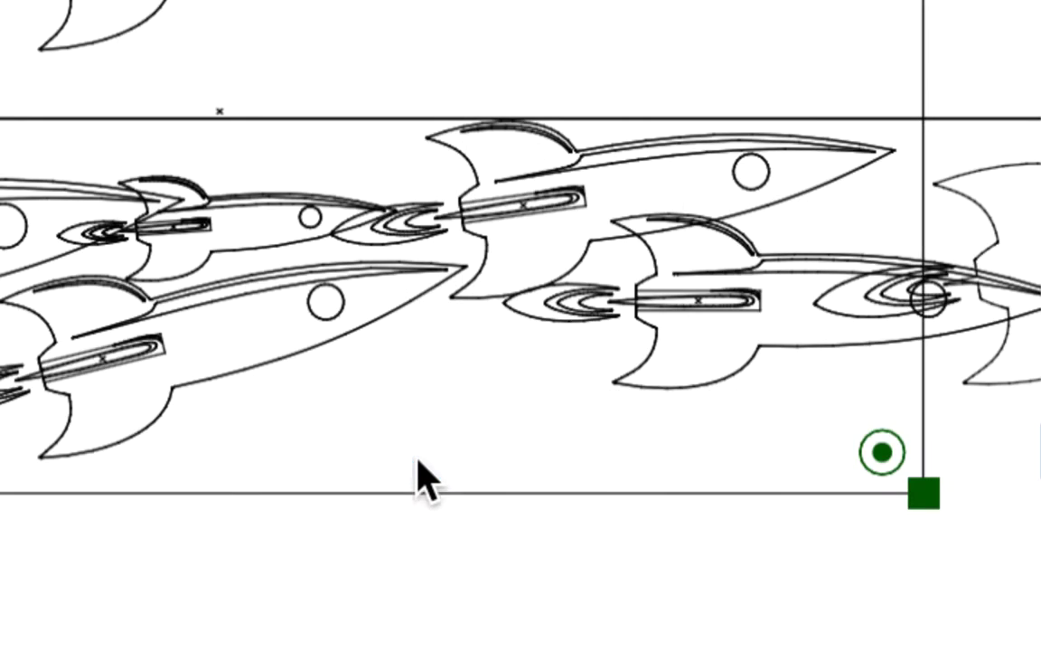
key("super+g")
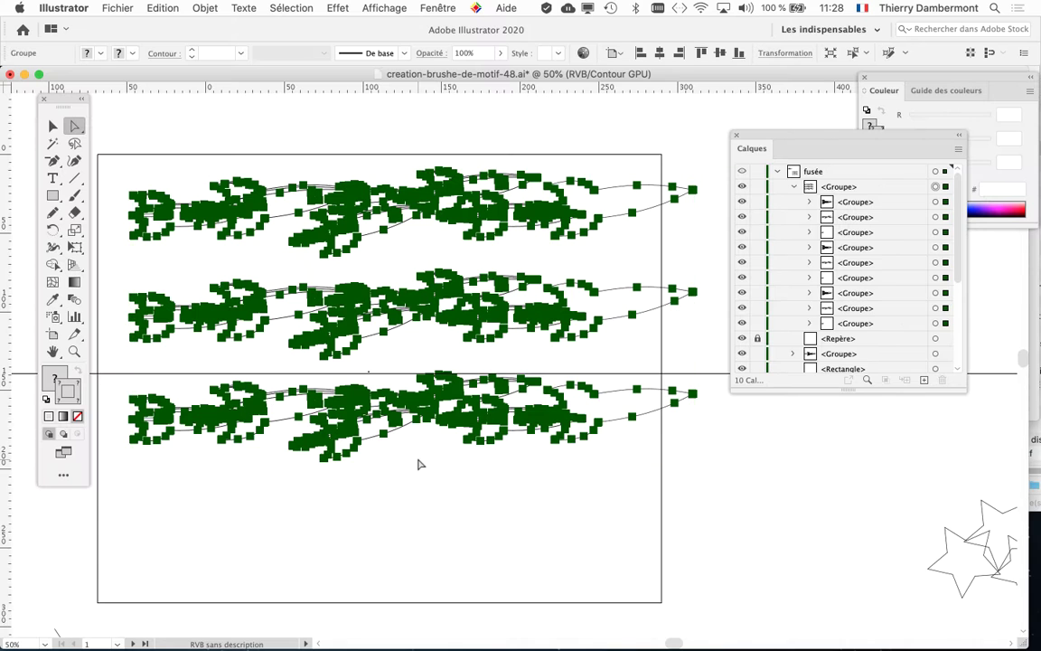
key("super+shift+a")
Step: Delete the rocket pieces that lie beyond the cut at the right end of the middle row
scroll(558, 234, "up", 3)
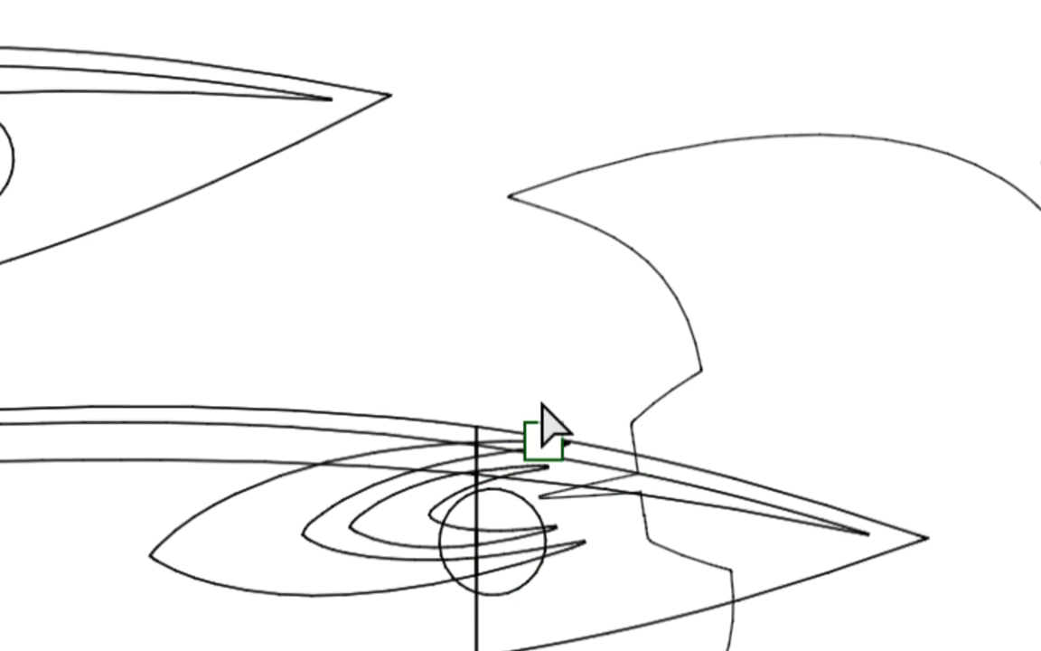
left_click_drag(526, 389, 698, 650)
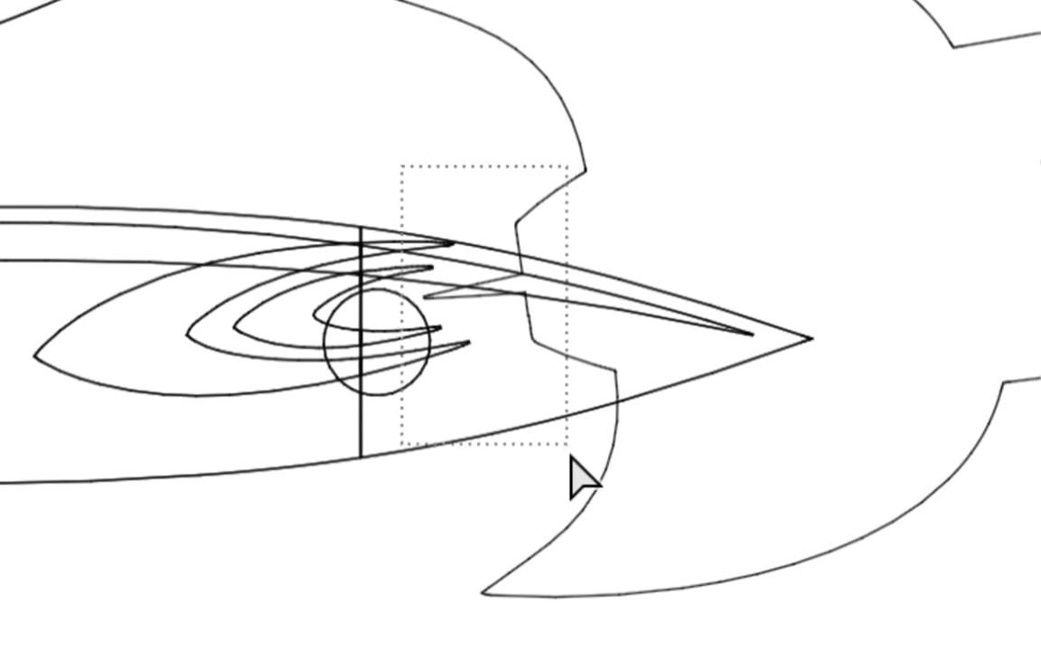
left_click_drag(575, 462, 575, 462)
key("Delete")
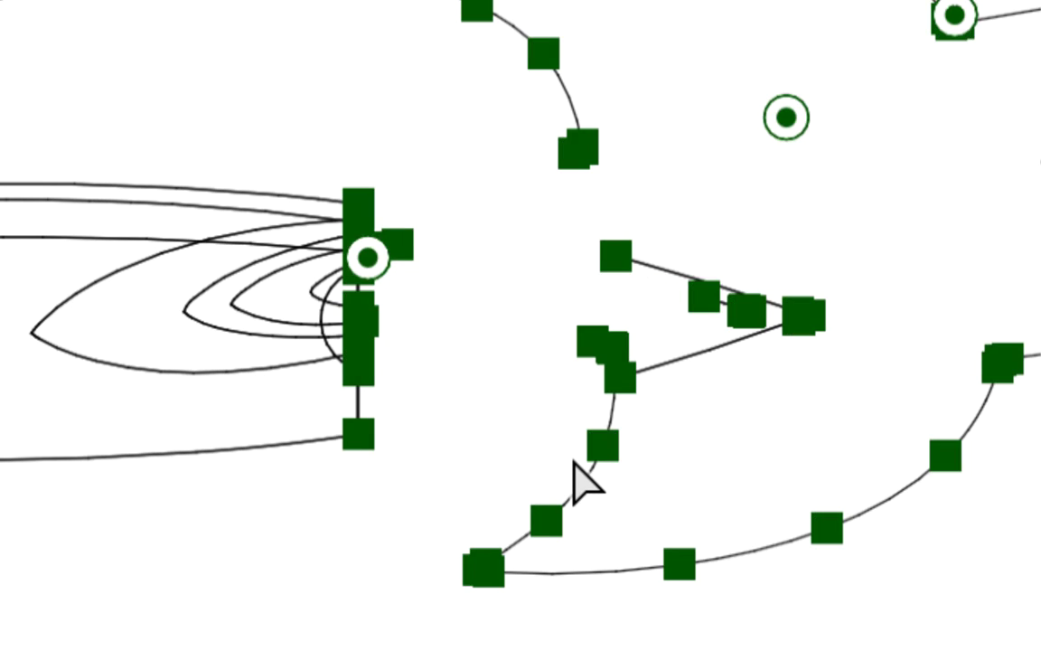
key("Delete")
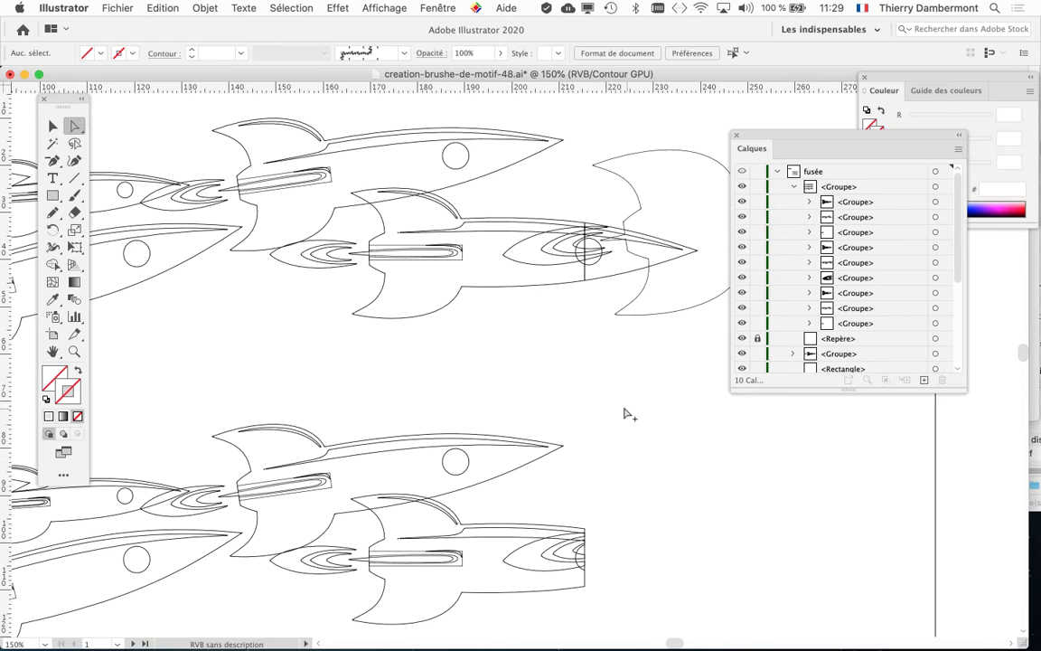
Step: Delete the entire upper and lower rows of rockets, keeping only the middle row
key("super+minus")
key("super+minus")
scroll(616, 407, "down", 3)
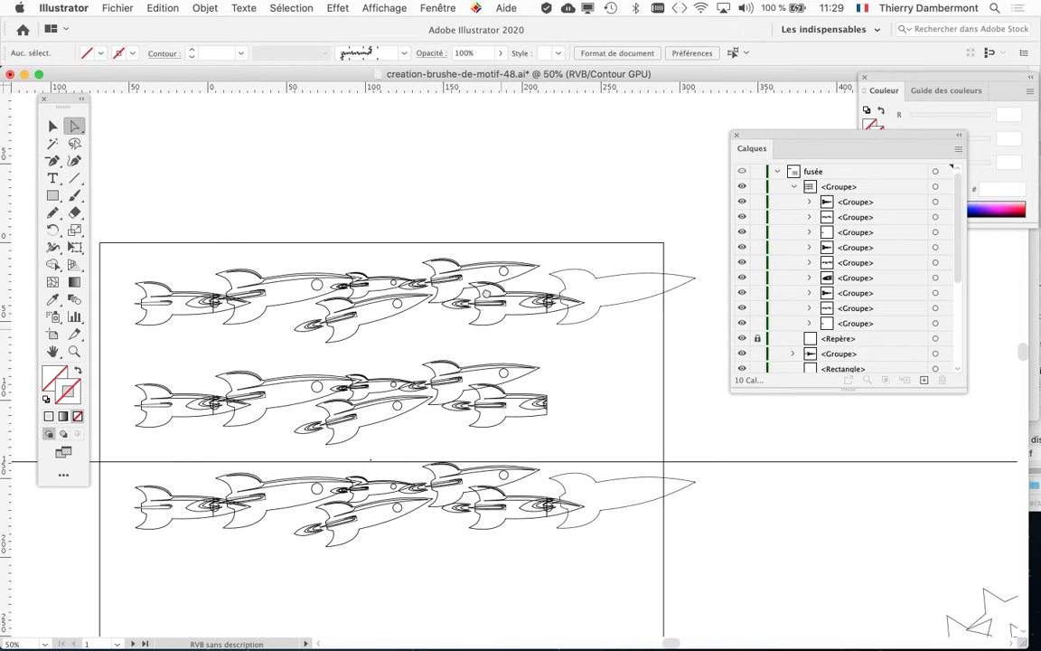
left_click_drag(763, 137, 818, 287)
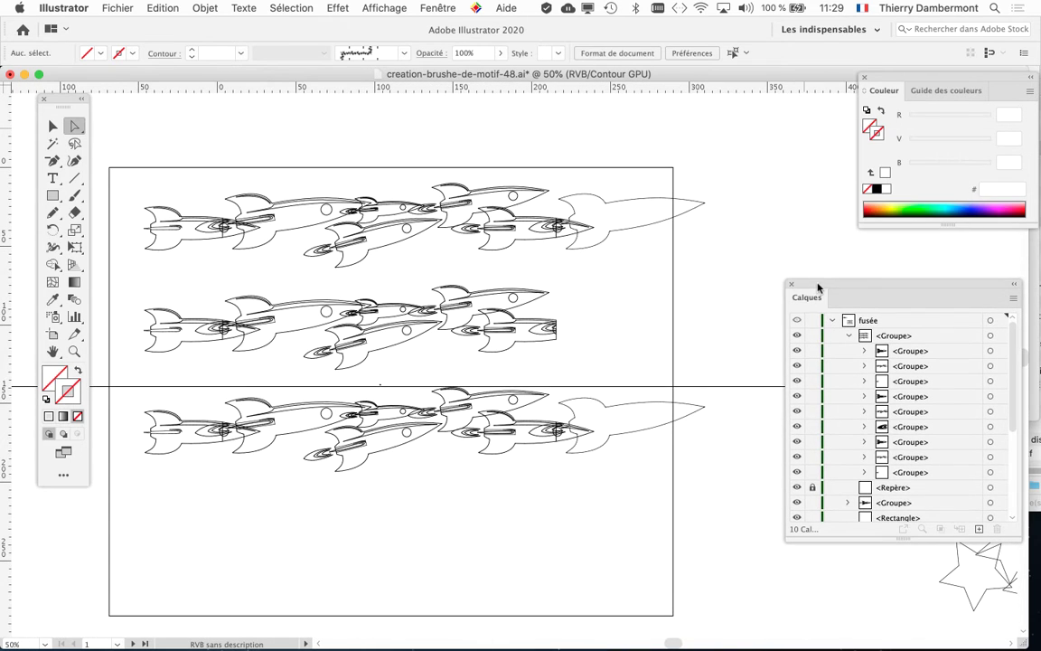
left_click_drag(117, 139, 768, 278)
key("Delete")
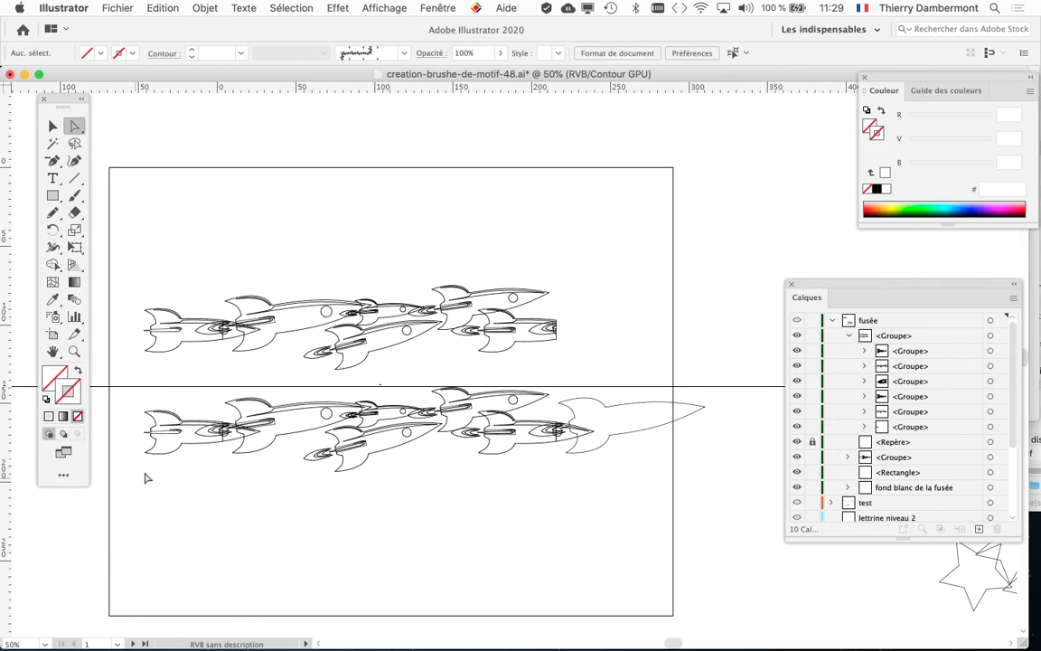
left_click_drag(145, 478, 730, 387)
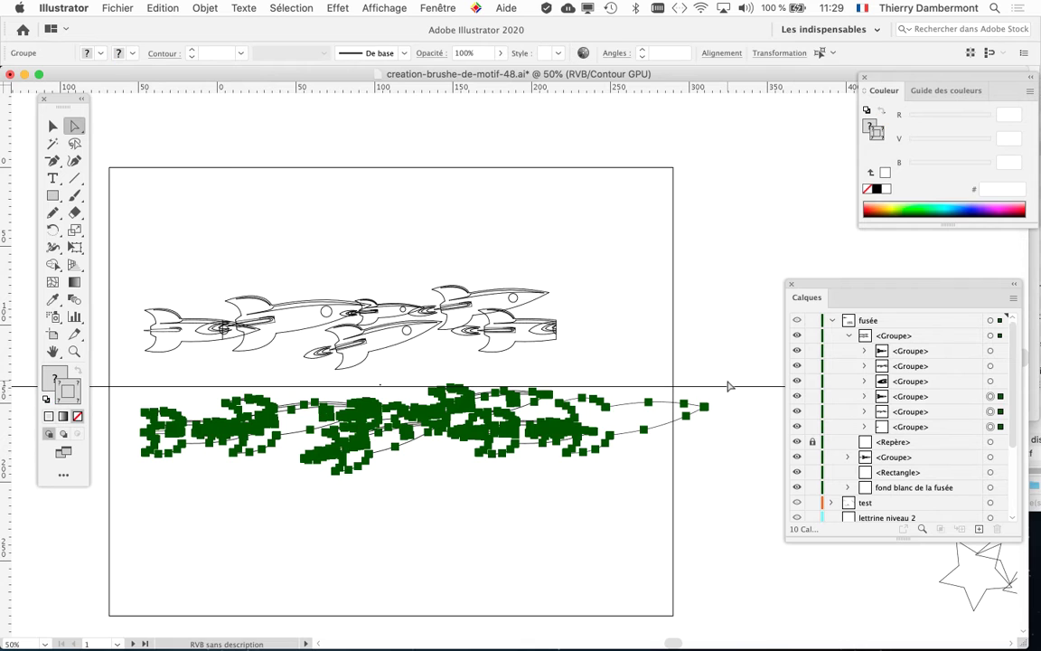
key("Delete")
Step: Delete the rocket pieces that lie outside the cut at the left end of the remaining row
scroll(575, 345, "up", 1)
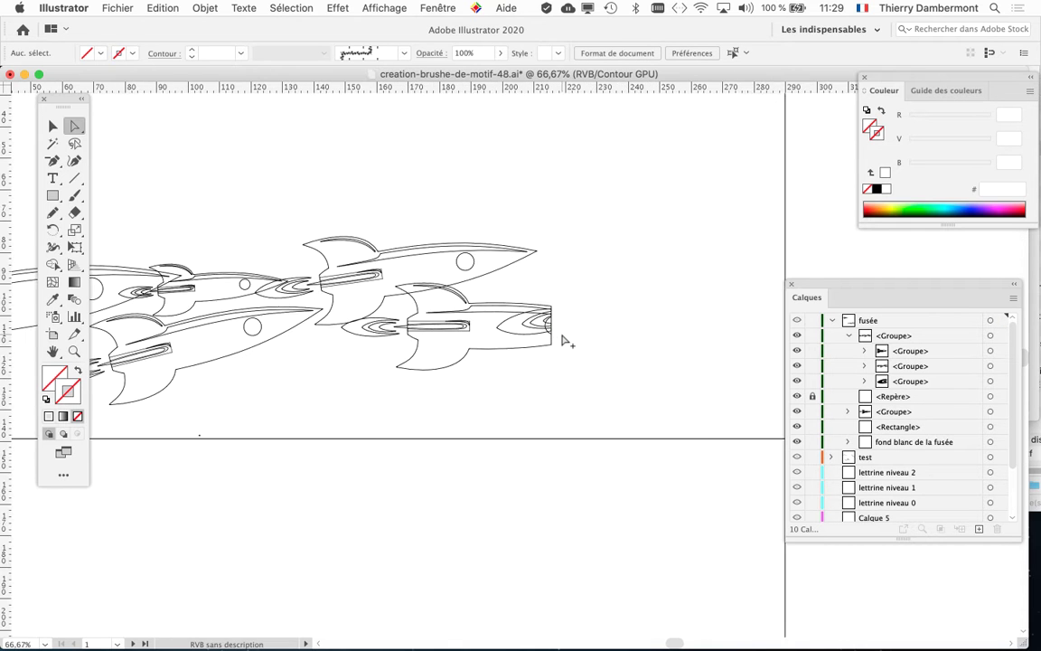
scroll(262, 372, "up", 1)
scroll(200, 375, "up", 2)
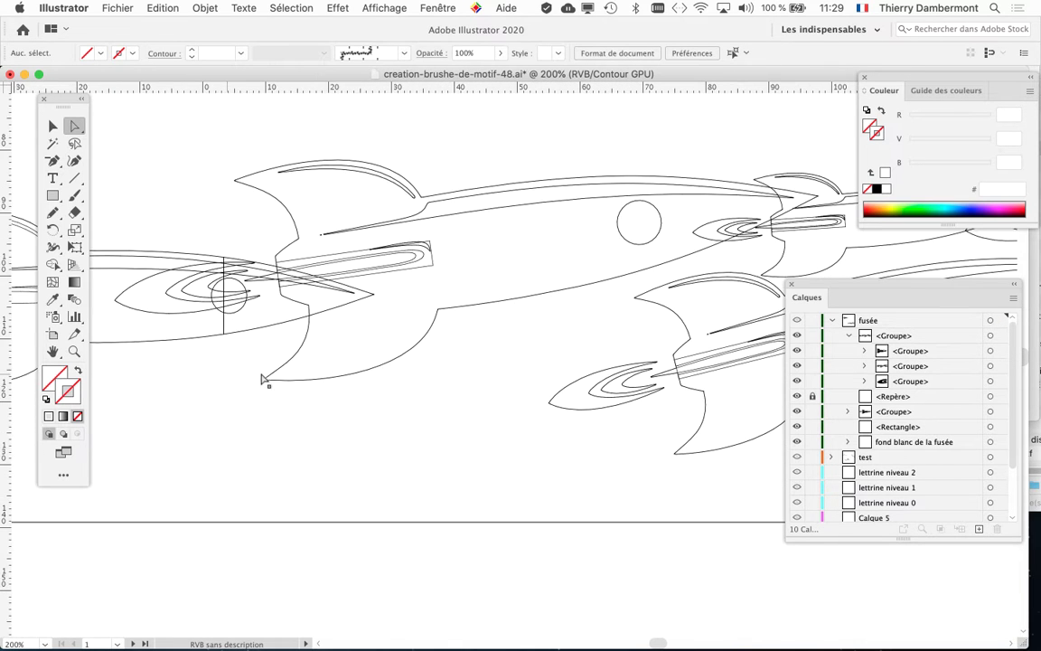
left_click_drag(311, 152, 611, 379)
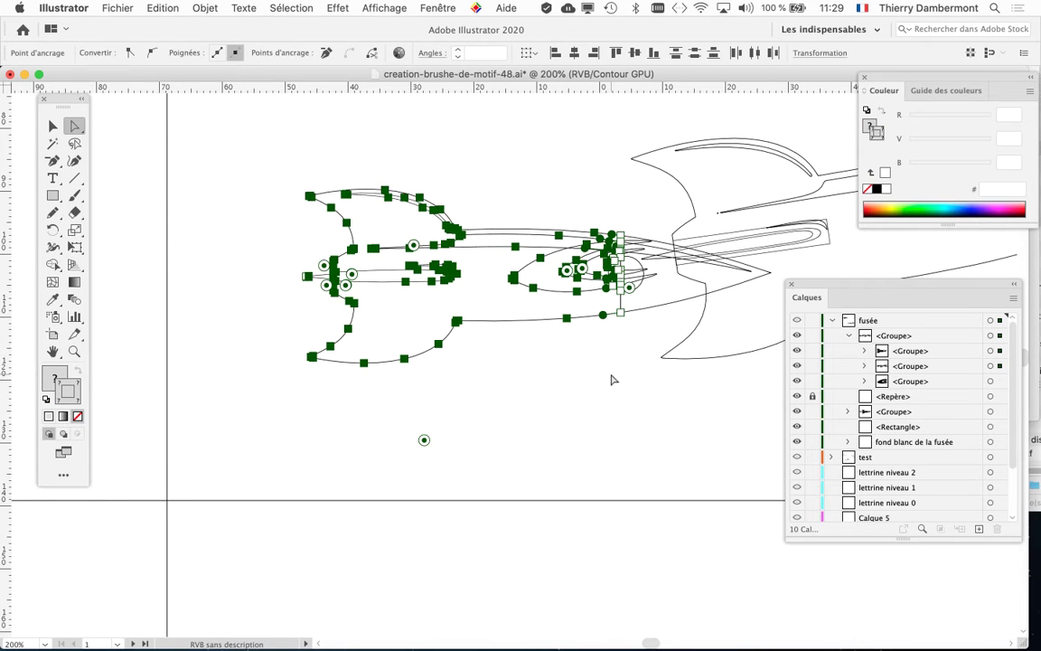
key("BackSpace")
key("BackSpace")
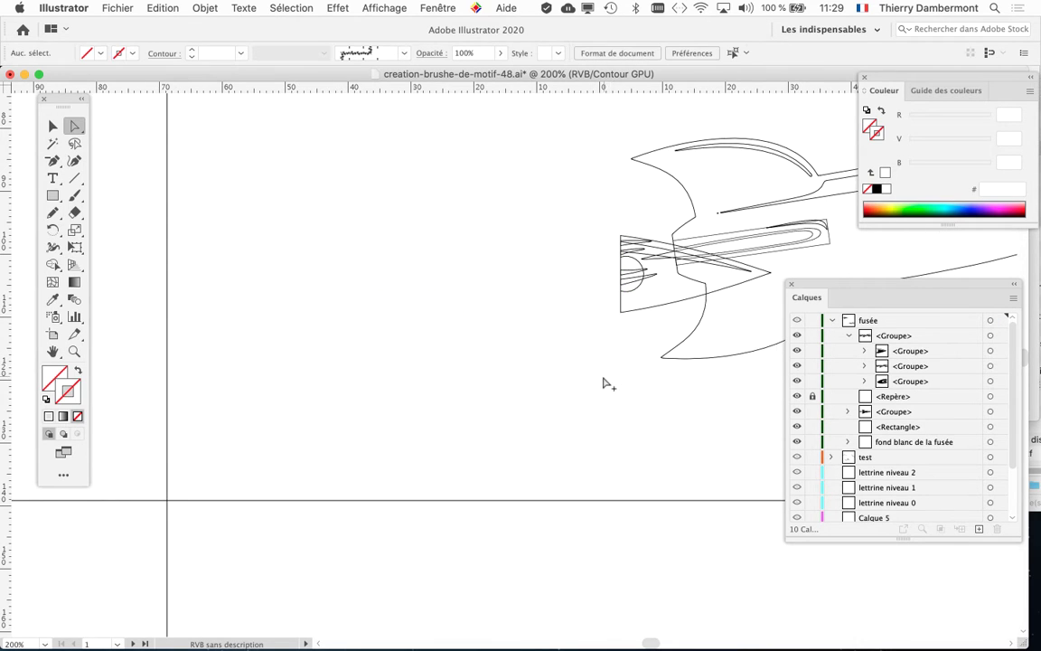
Step: Return the trimmed rocket row to preview display to examine its cut left edge
scroll(604, 377, "down", 3)
left_click_drag(599, 387, 241, 284)
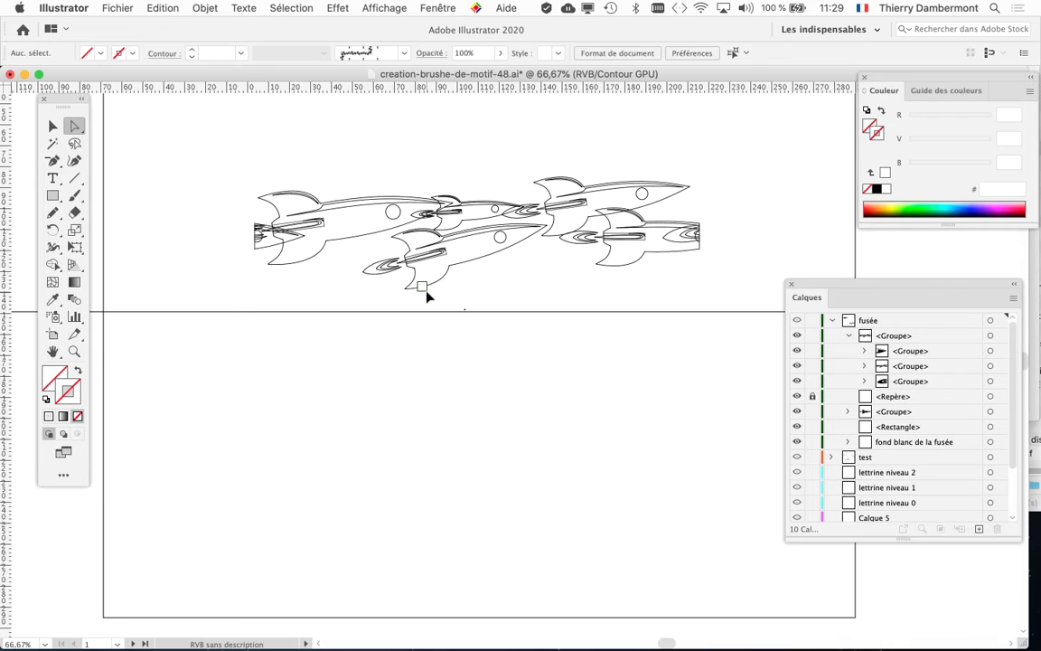
key("super+y")
scroll(496, 270, "up", 1)
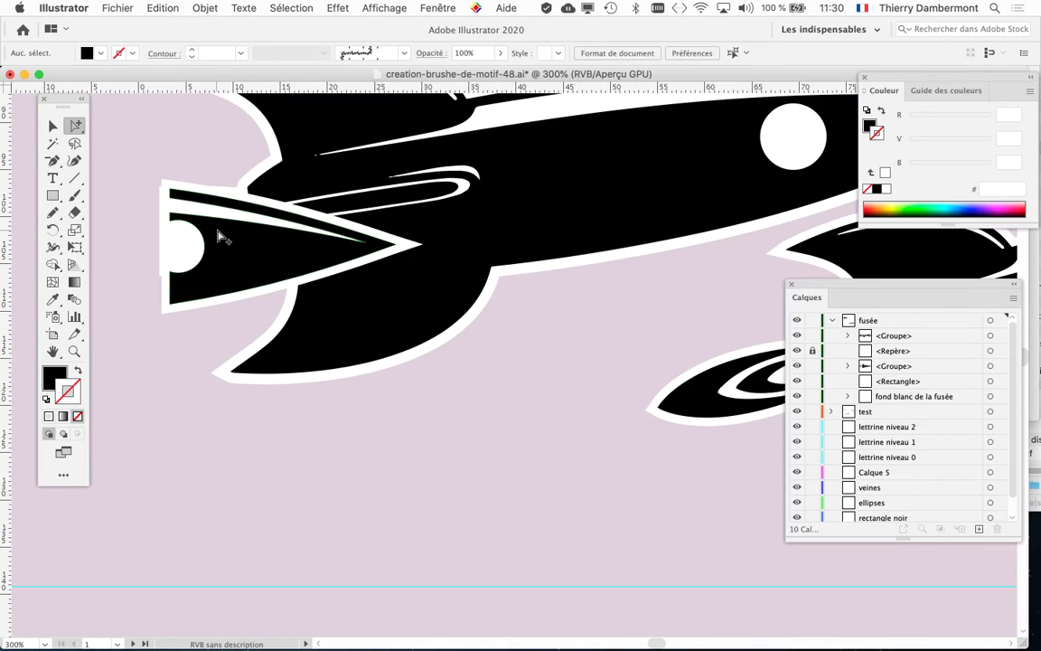
Step: Move the cut black nose shape down off its white outline and inspect the outline's path
left_click_drag(220, 238, 226, 373)
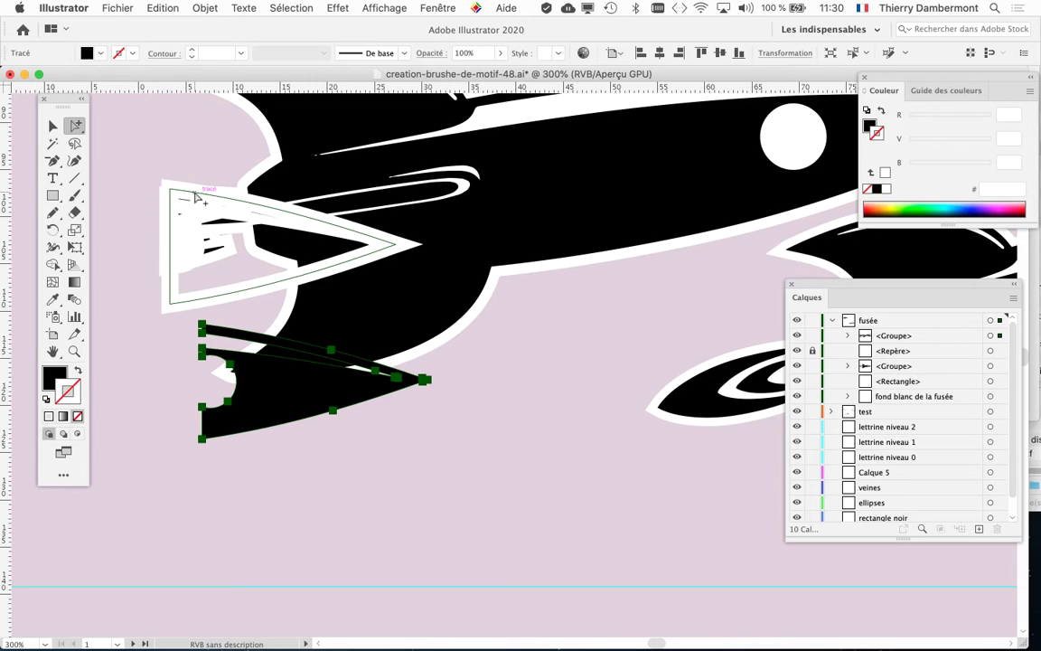
left_click(194, 197)
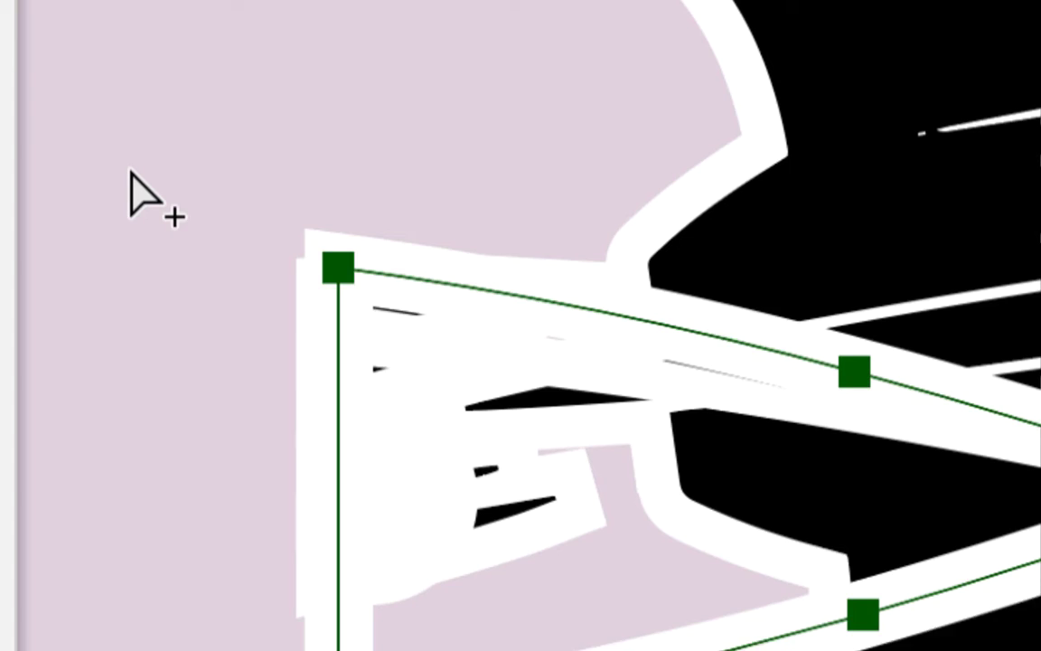
left_click(130, 187)
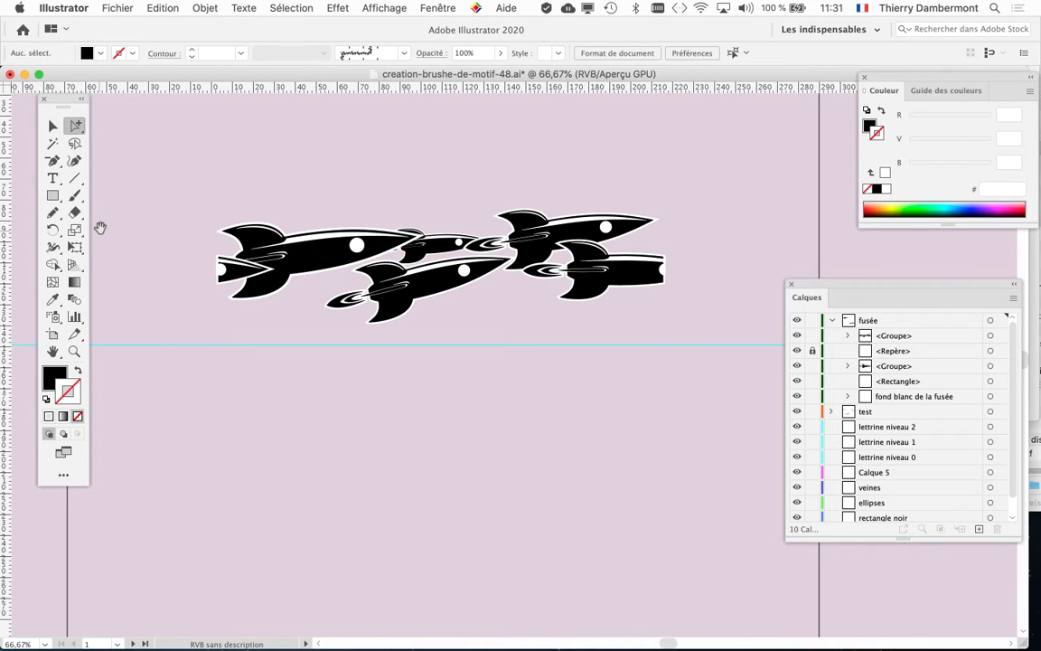
Step: Place a fresh copy of the three-row rocket pattern artwork on the artboard from its pattern swatch
left_click(51, 126)
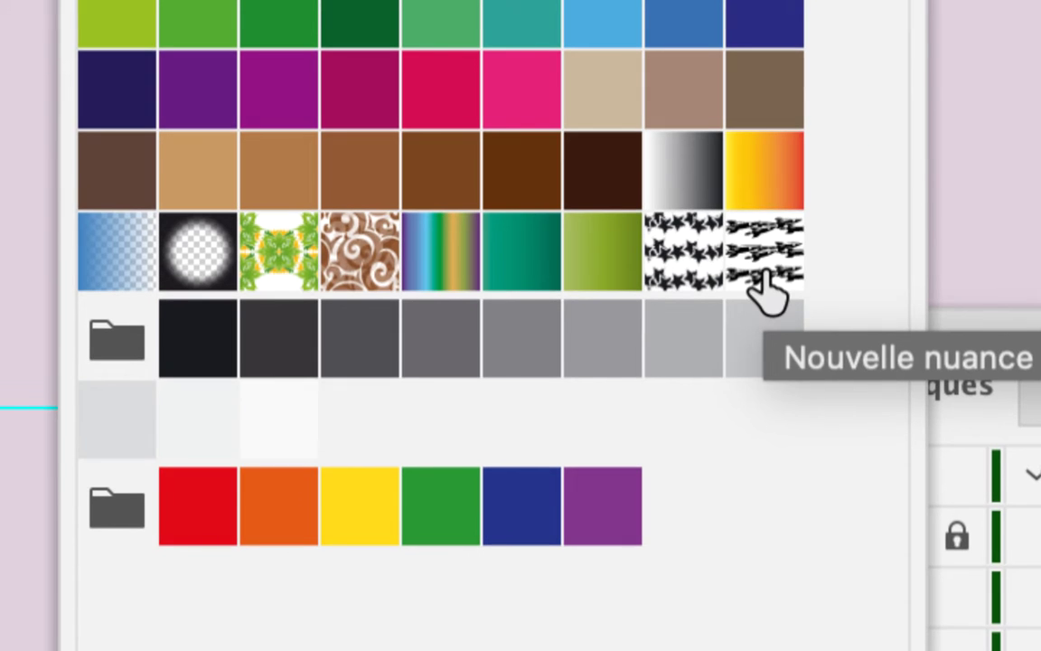
left_click(764, 272)
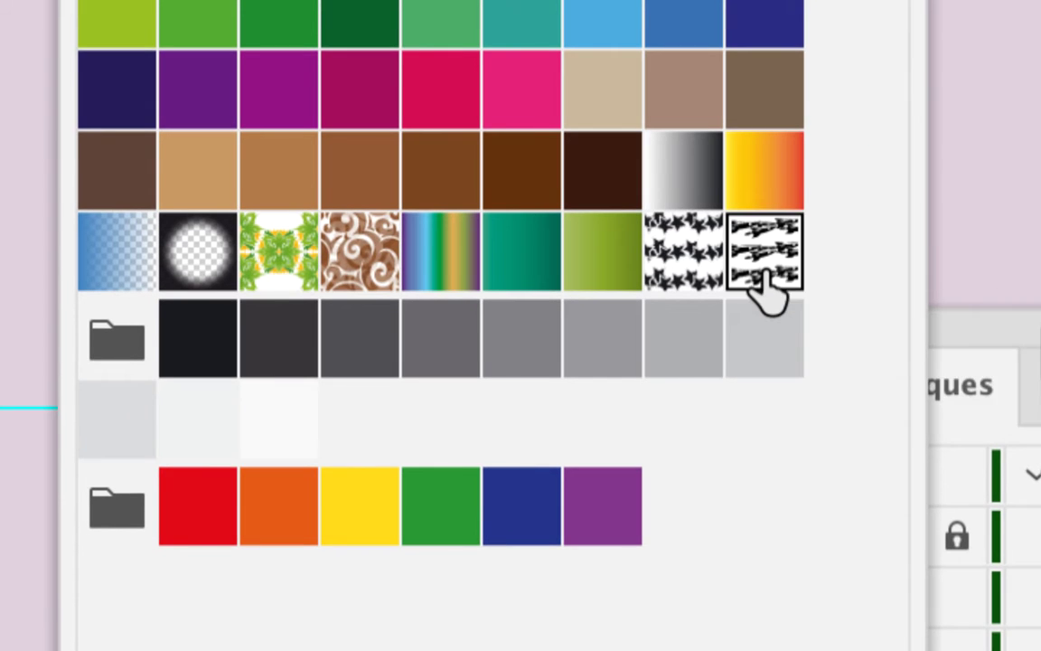
left_click_drag(765, 272, 453, 261)
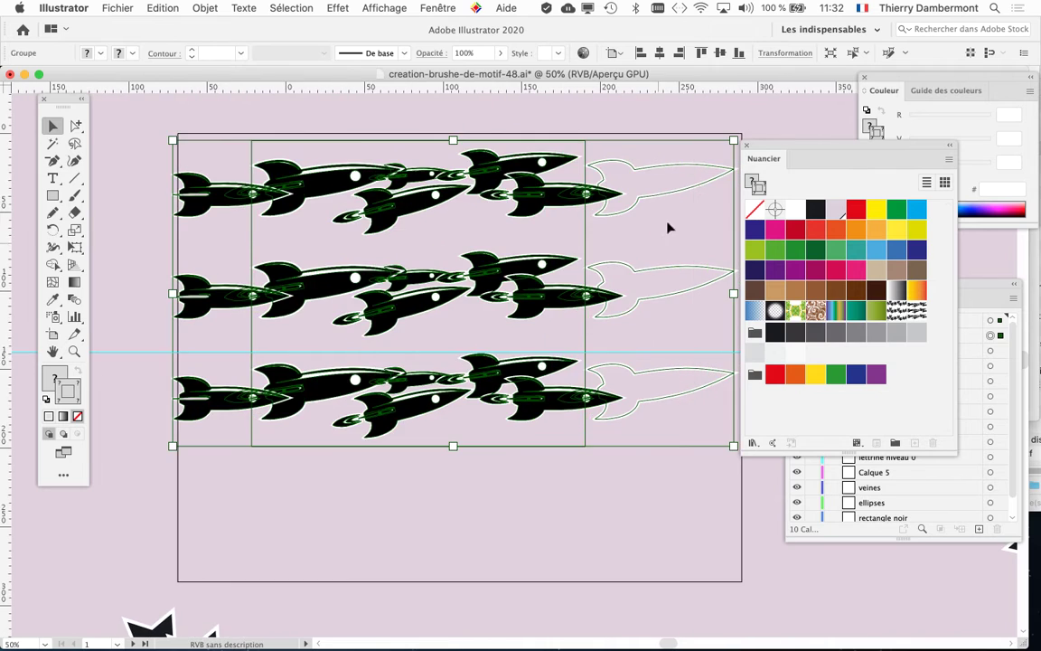
Step: Select the rockets' white-stroked outline path with the Direct Selection tool and check its stroke settings
scroll(689, 179, "up", 3)
left_click(75, 127)
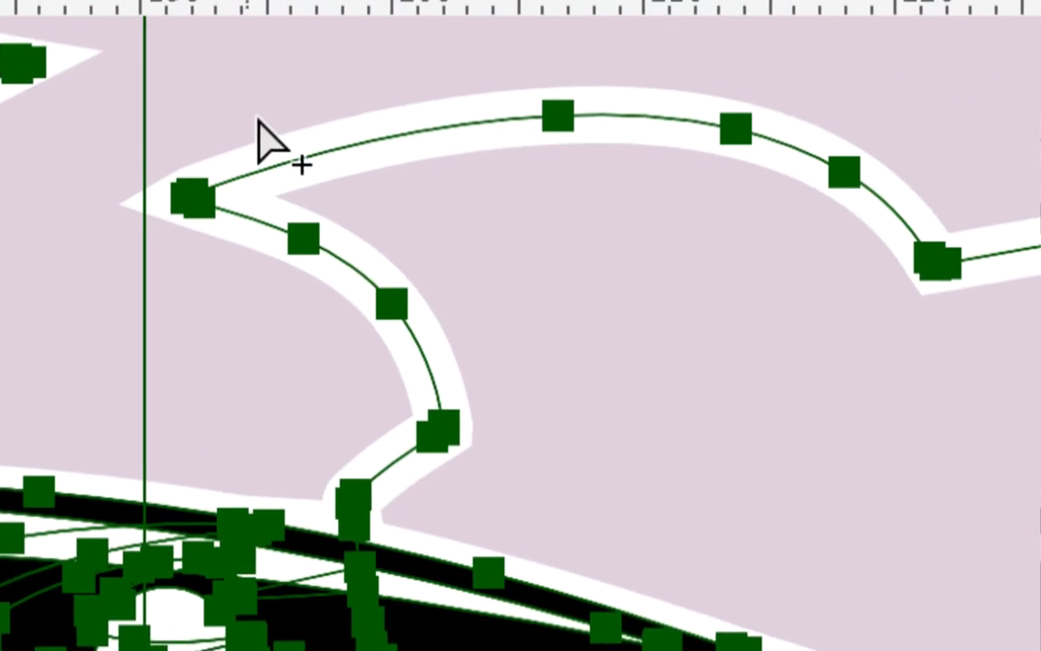
left_click(325, 108)
left_click(330, 154)
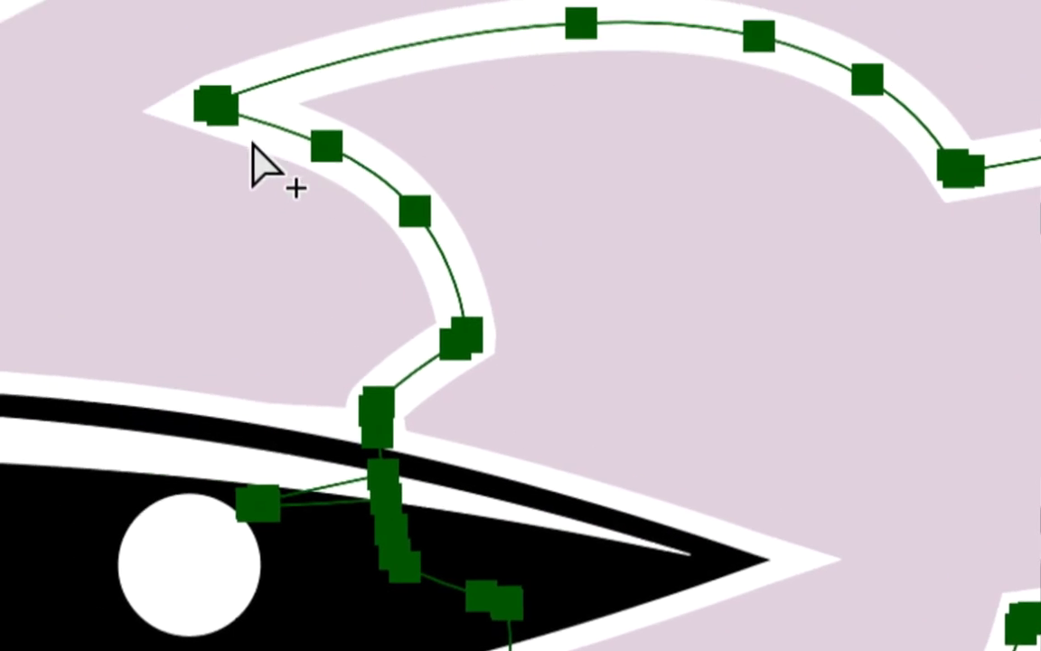
left_click(314, 101)
left_click(313, 102)
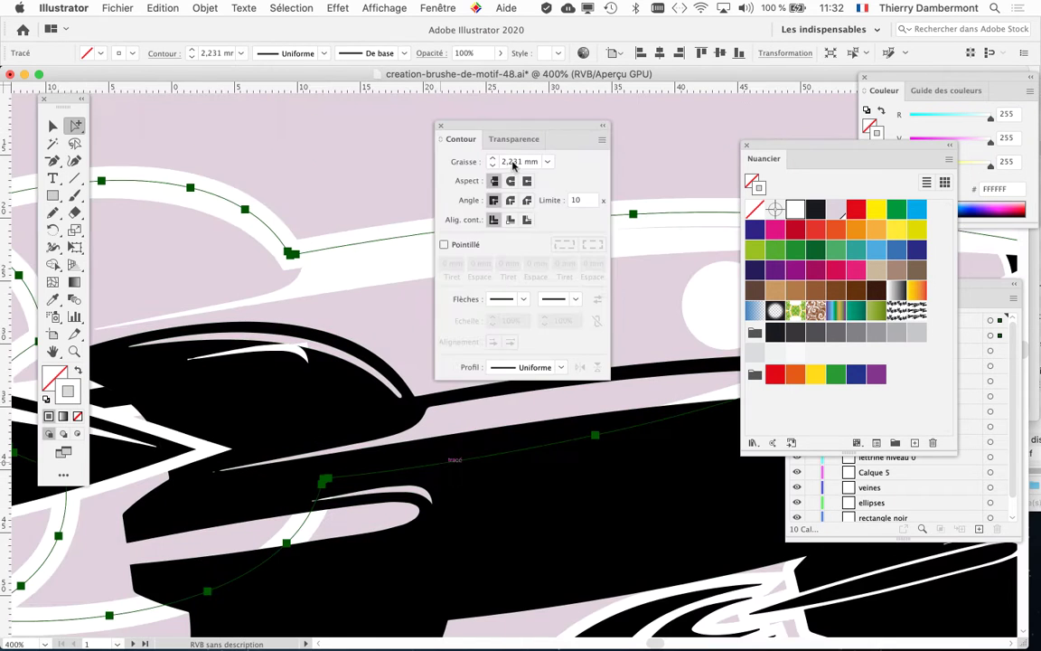
left_click(440, 125)
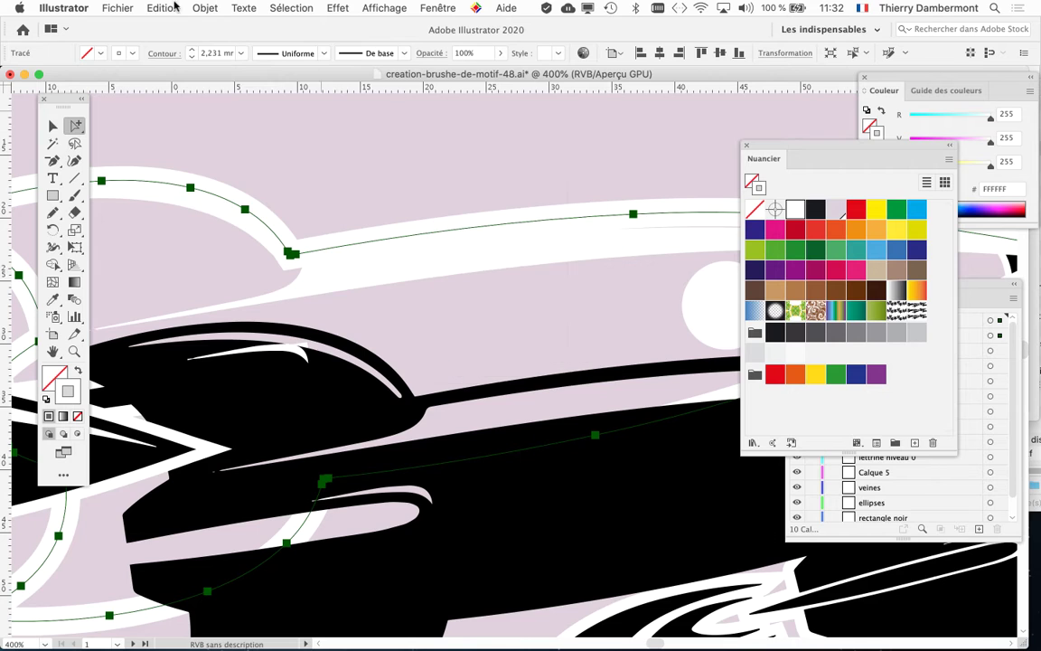
Step: Undo the move of the black rocket shape and deselect the artwork
left_click(163, 7)
left_click(177, 42)
scroll(346, 258, "down", 6)
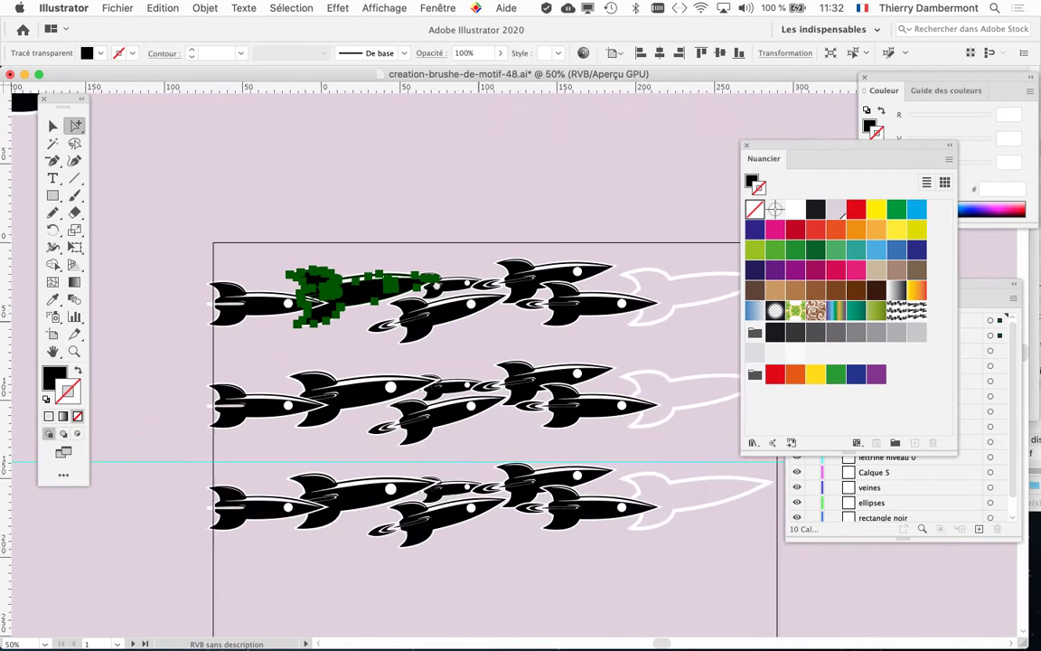
left_click(355, 142)
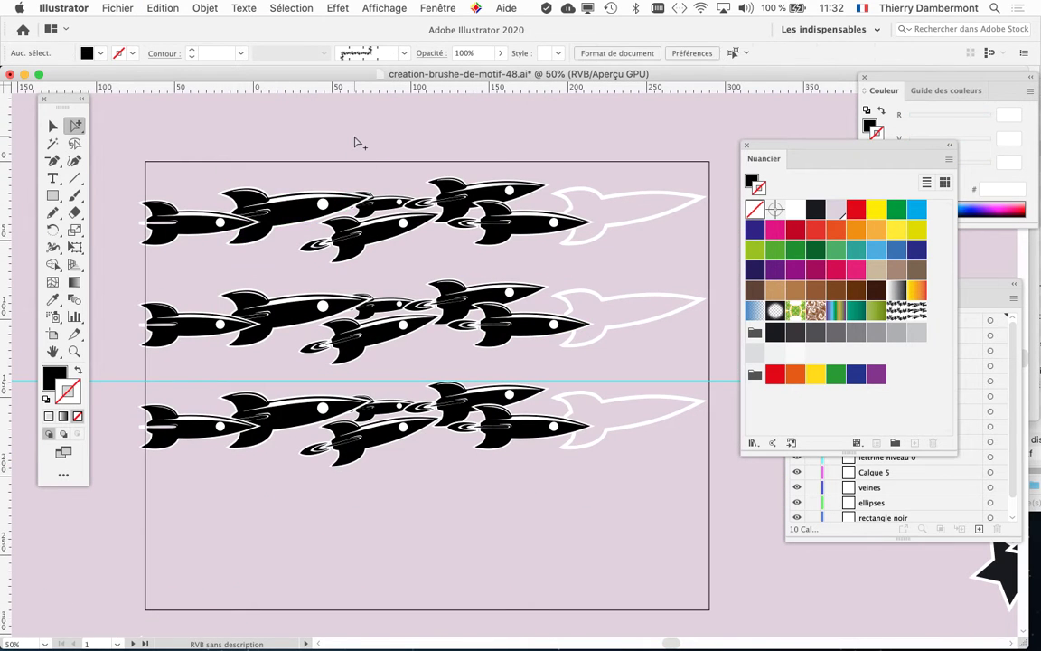
Step: Inspect the pattern's invisible bounding rectangle in outline display and locate its path within the rocket group in the layer list
key("super+y")
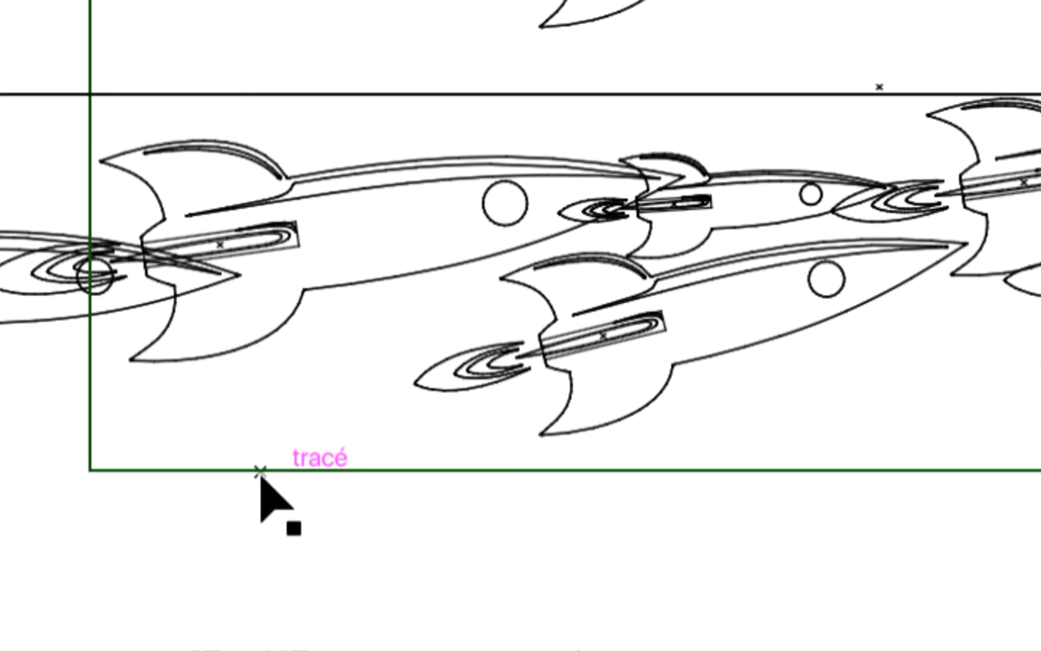
left_click(262, 478)
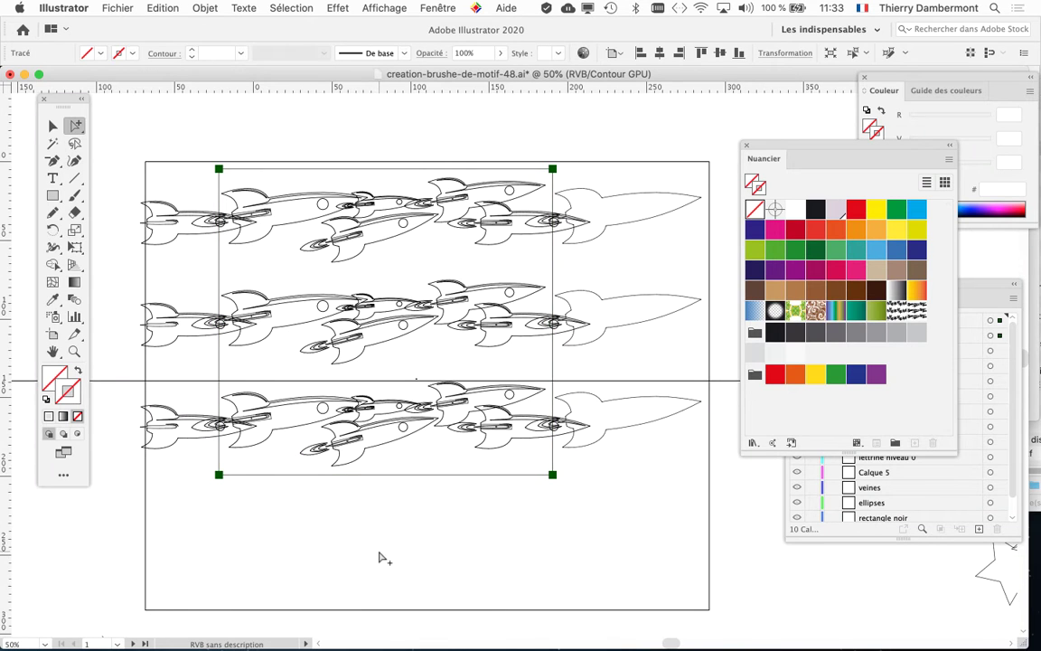
left_click(380, 554)
left_click(657, 188)
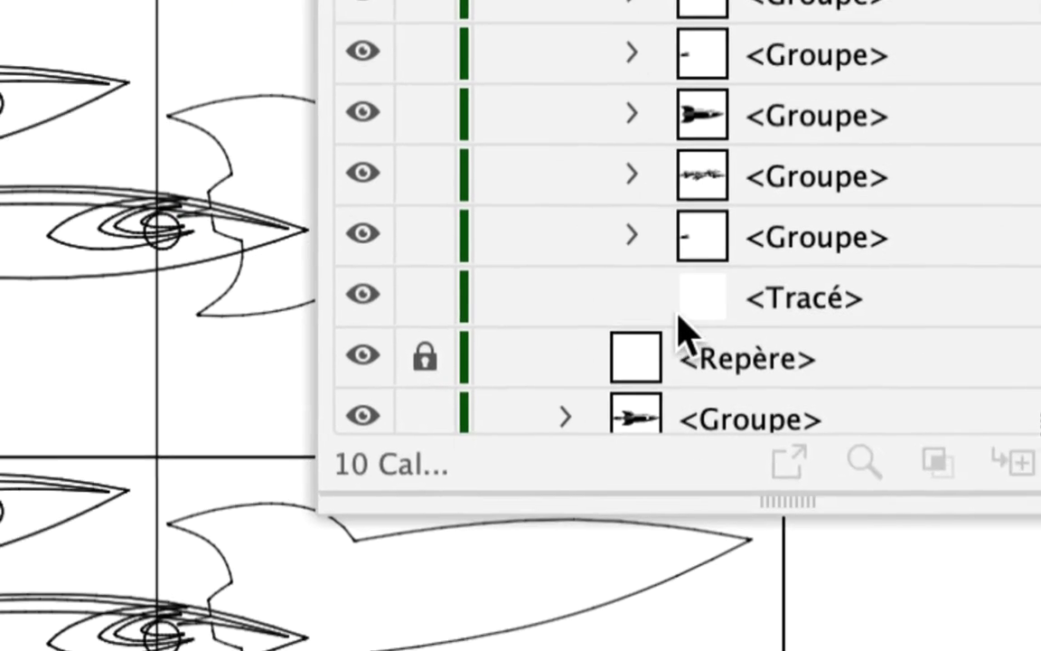
left_click(766, 305)
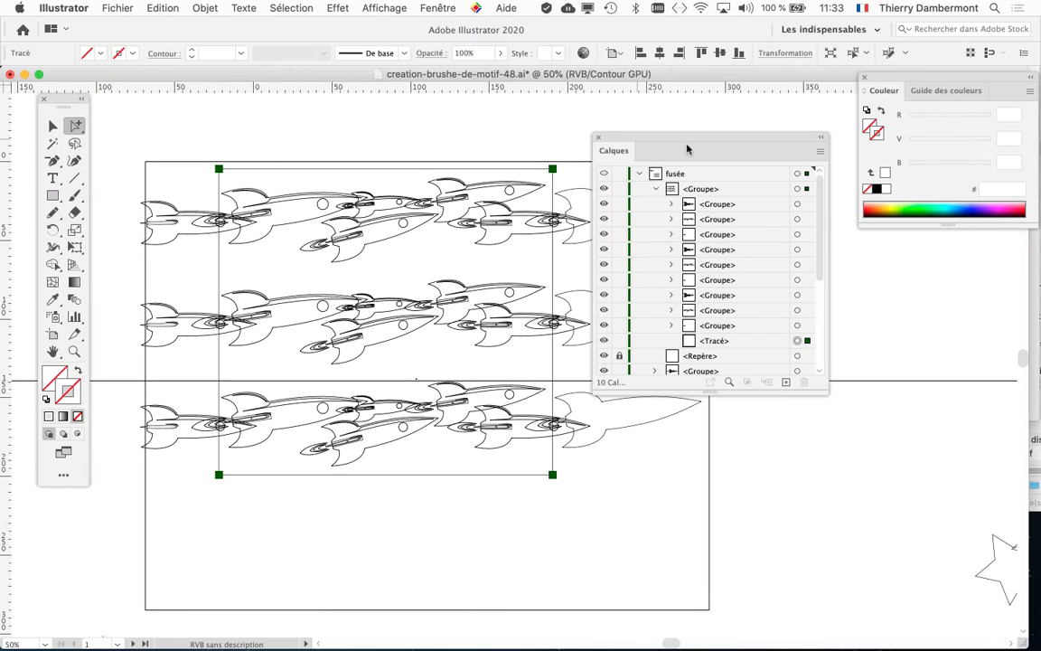
left_click_drag(640, 136, 803, 269)
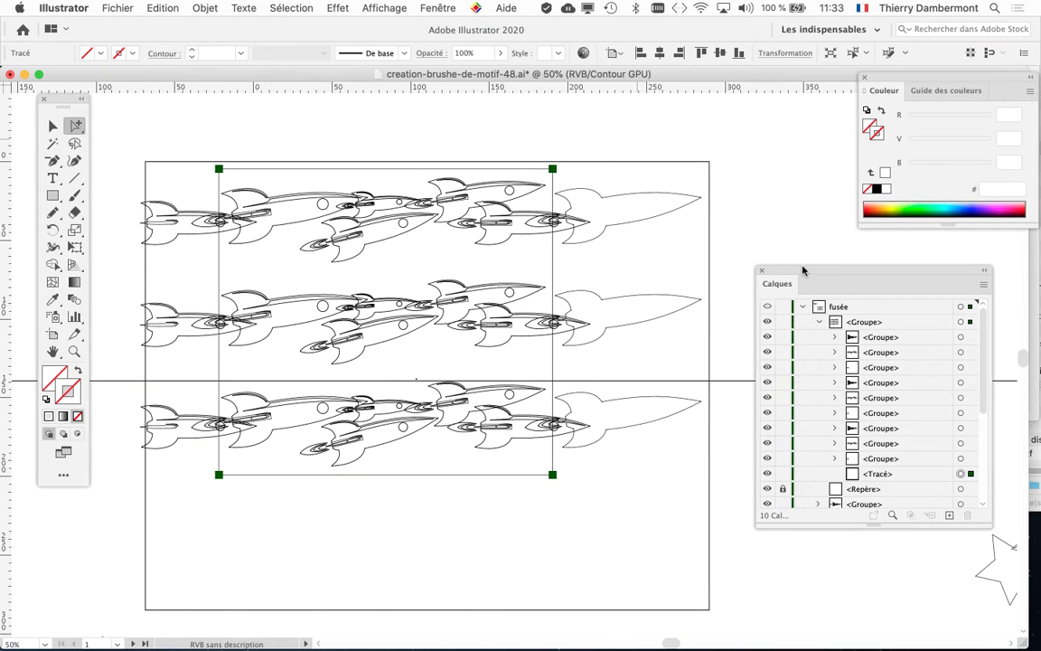
key("super+y")
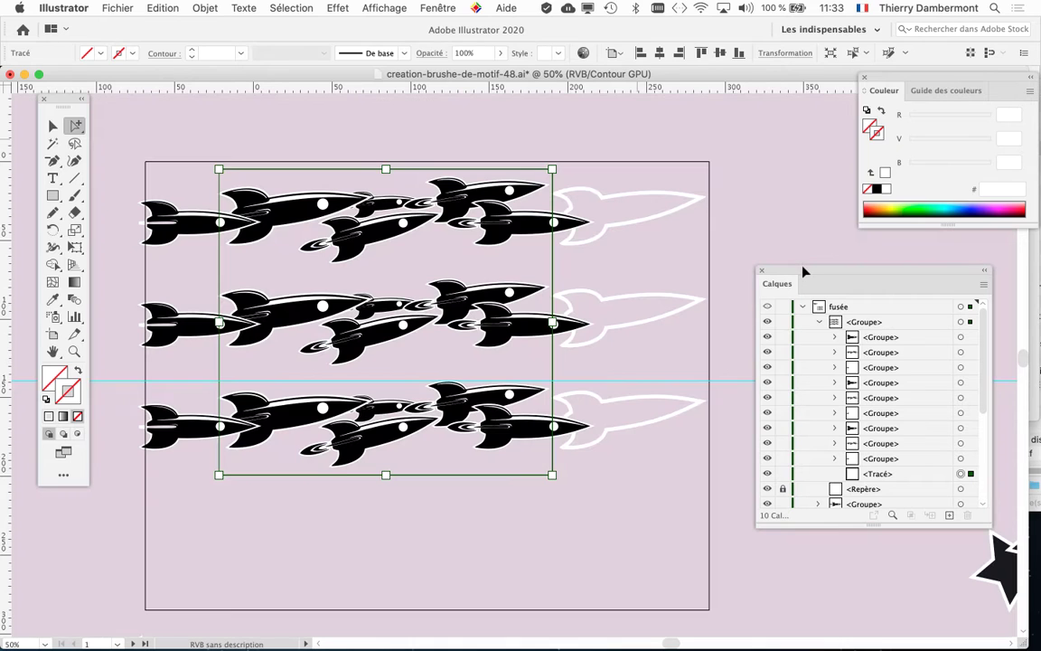
Step: Select the whole three-row rocket pattern group and expand both its fills and strokes
left_click(52, 124)
key("super+minus")
left_click(418, 291)
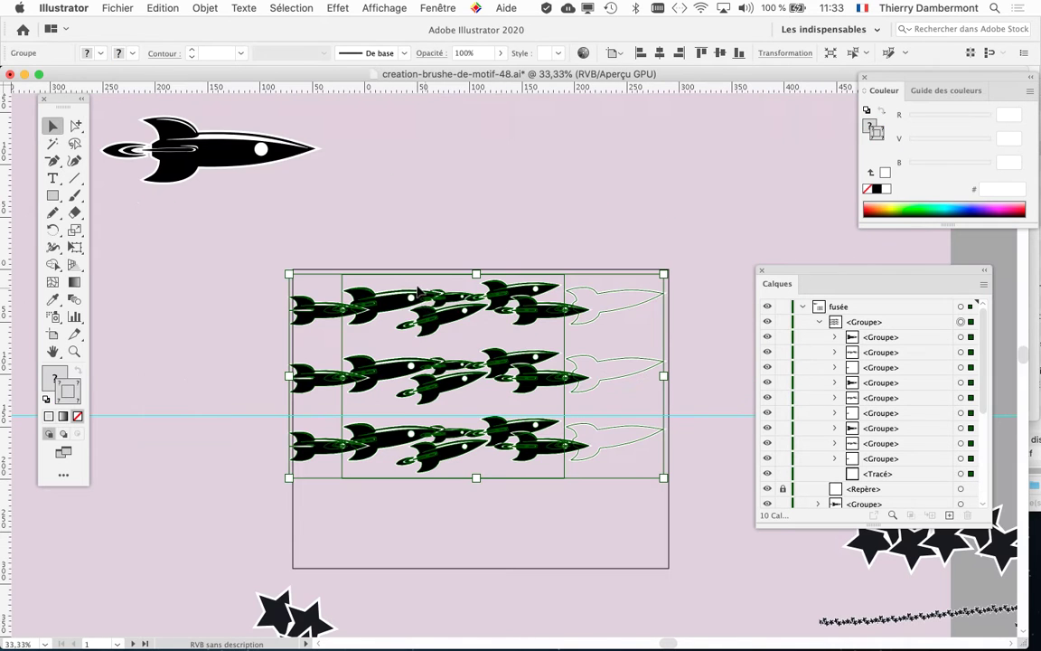
left_click(198, 8)
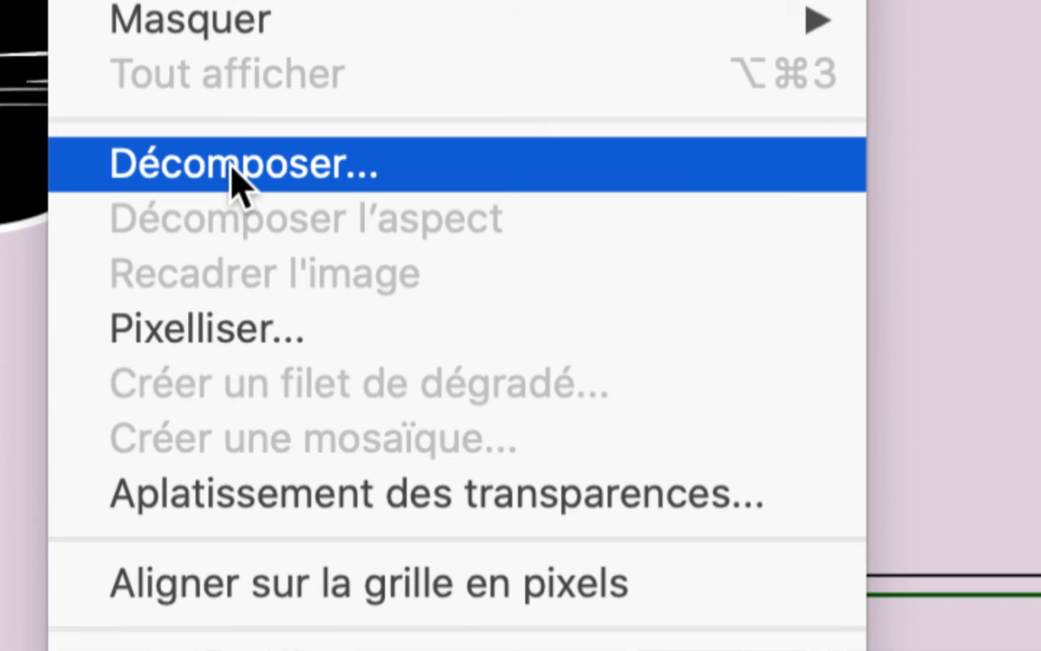
left_click(233, 167)
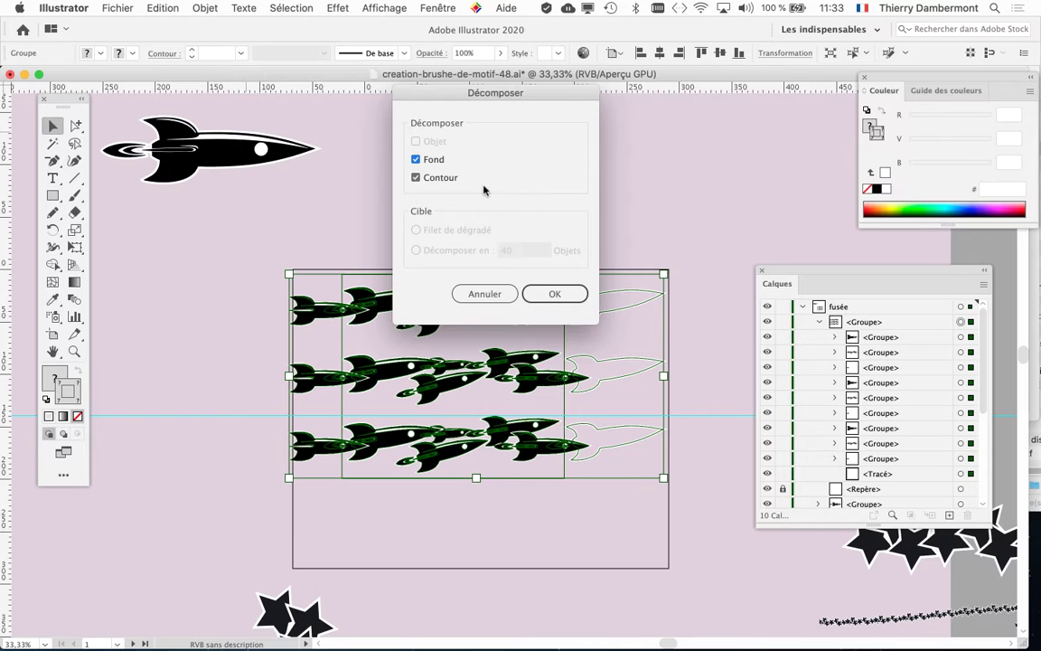
left_click(561, 292)
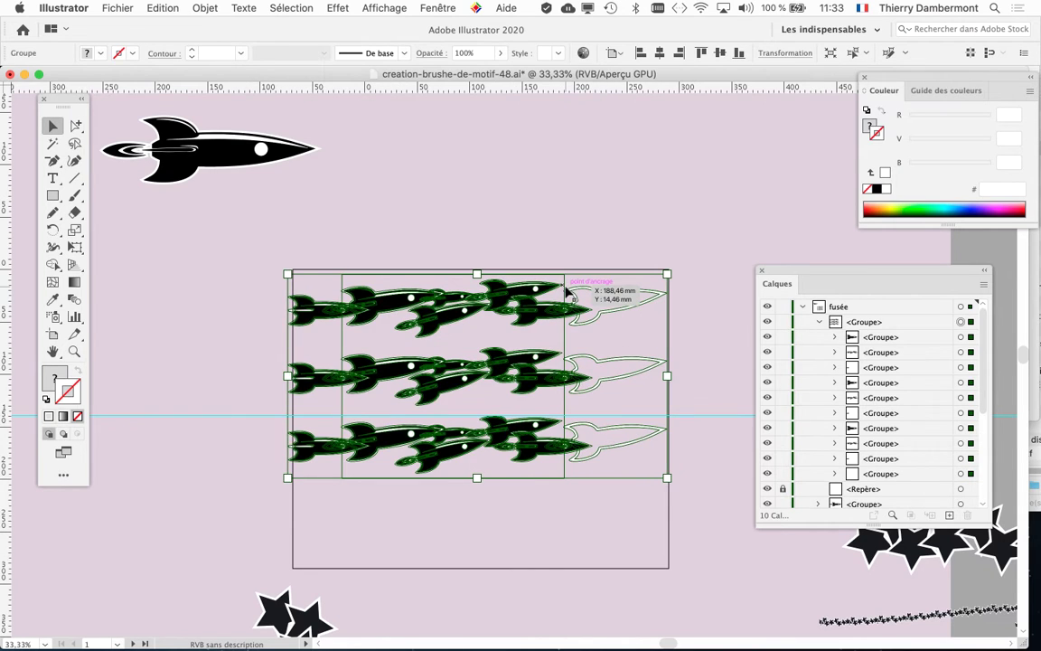
Step: Select the empty rocket's expanded white outline with Direct Selection and examine its double contour
scroll(640, 301, "up", 1)
scroll(640, 301, "up", 4)
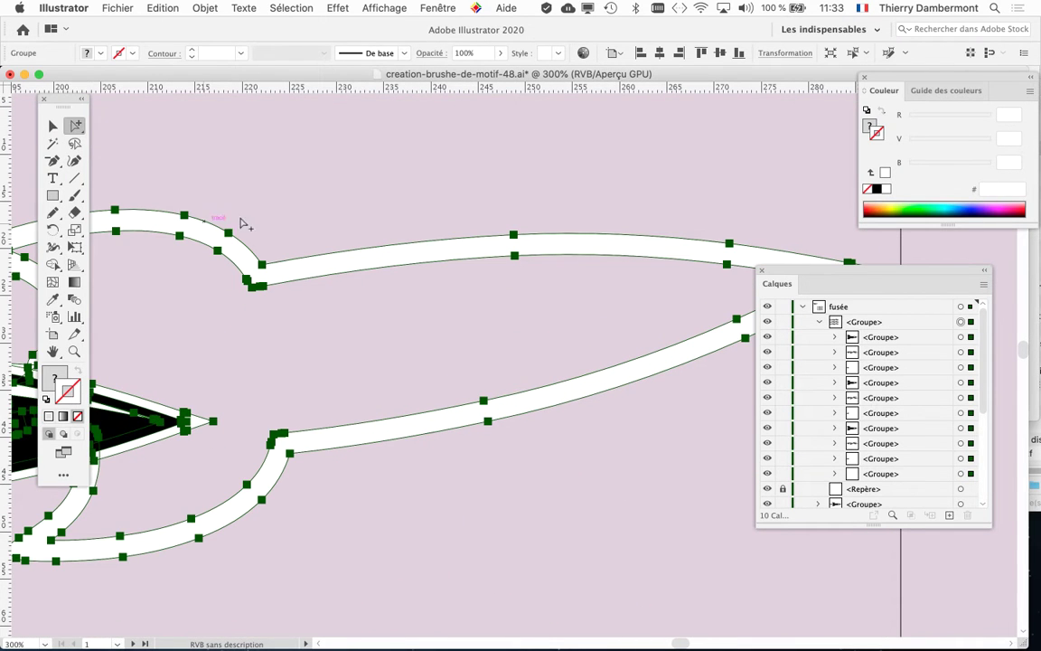
left_click(253, 216)
left_click(245, 262)
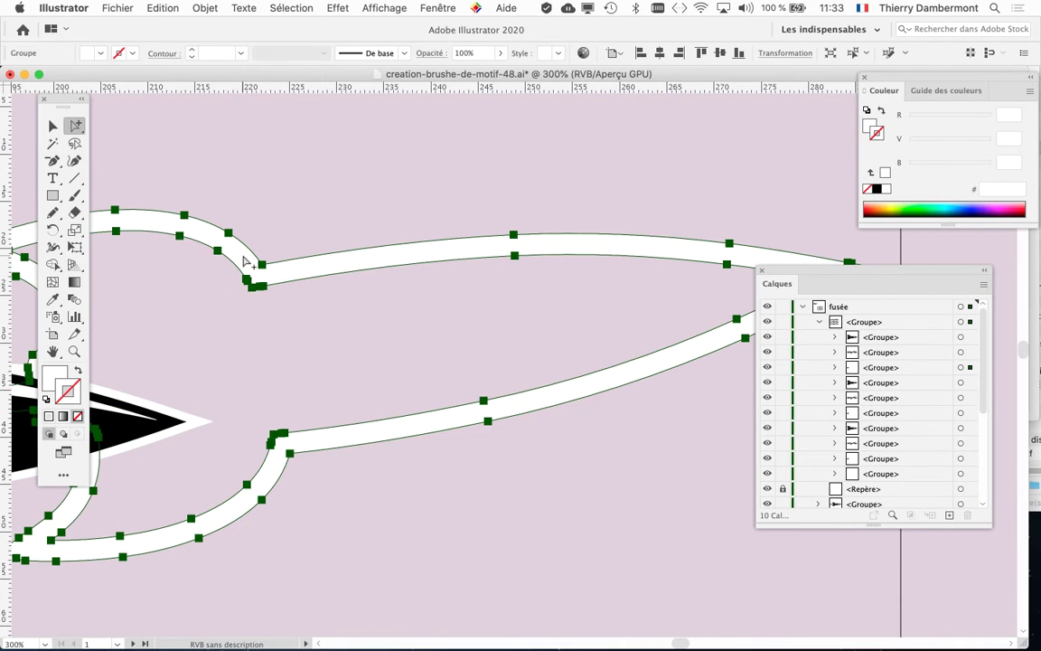
scroll(240, 259, "left", 15)
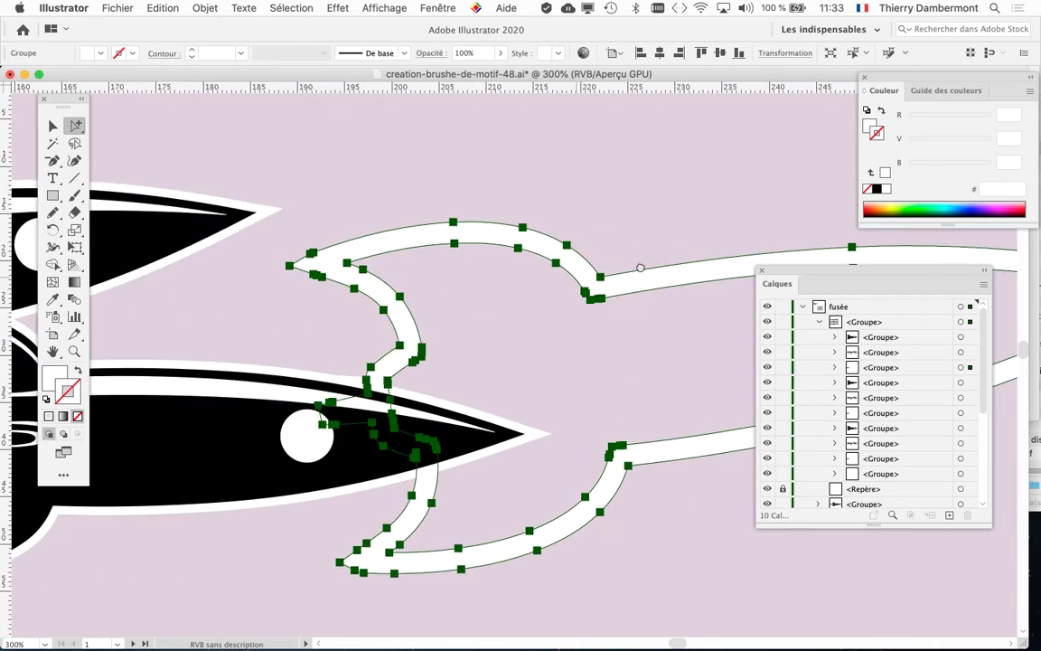
scroll(503, 226, "left", 3)
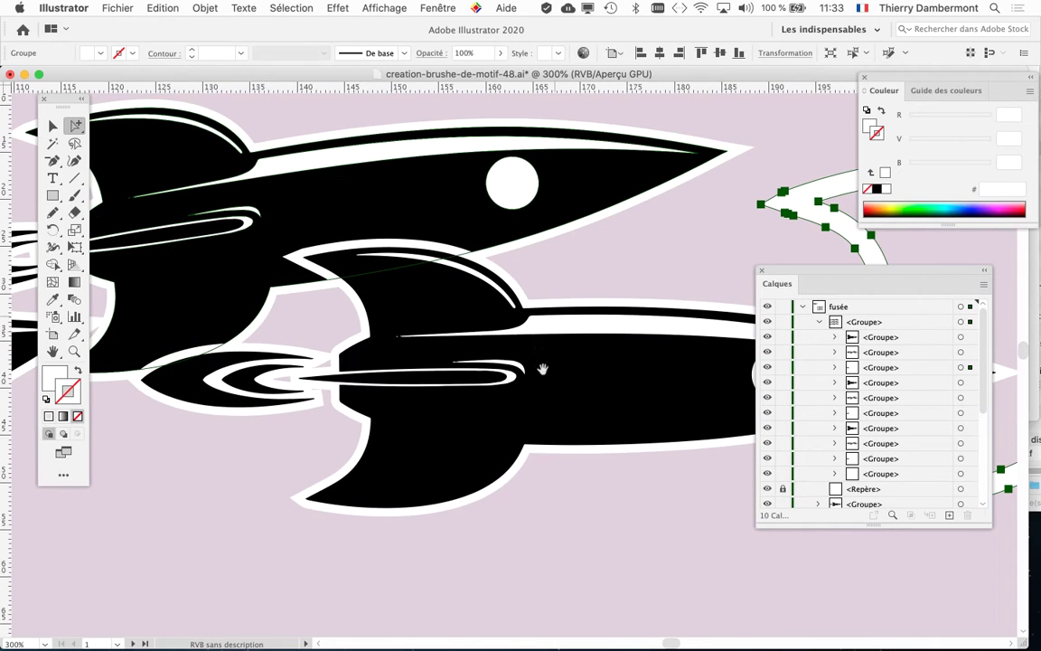
Step: Move the black rocket shape down off its white outline to check the outline's paths, and undo the move
left_click_drag(569, 404, 590, 553)
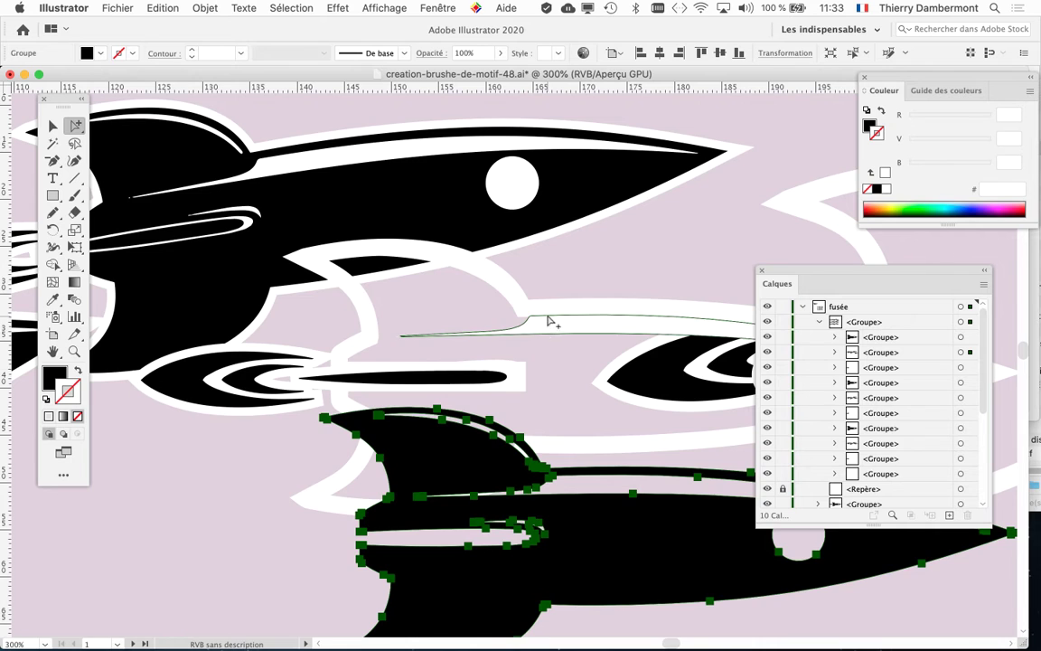
left_click(548, 314)
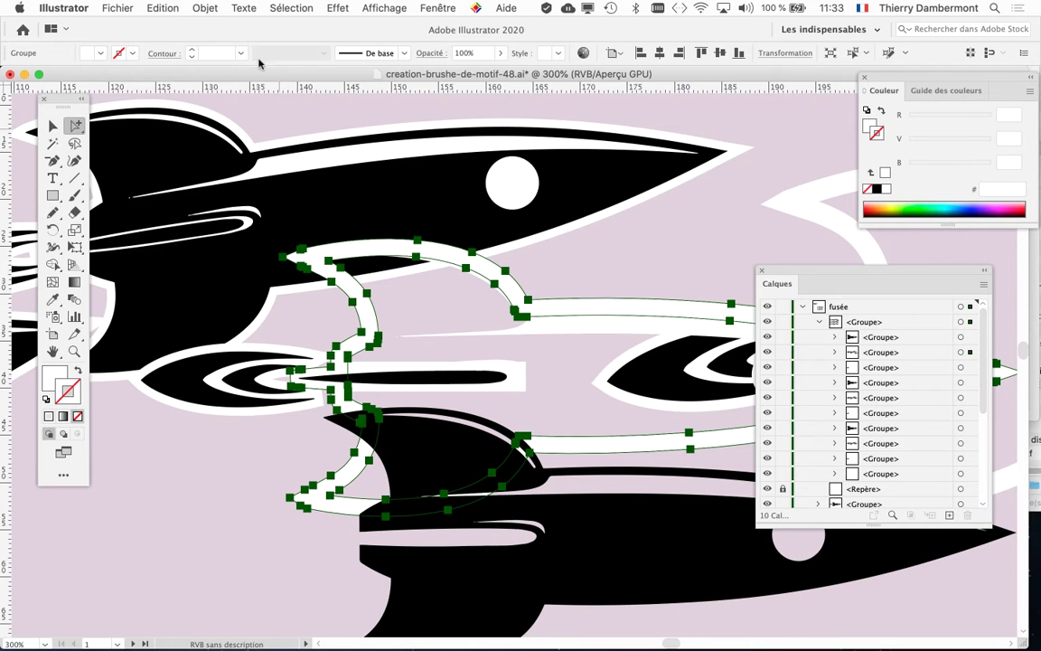
left_click(165, 7)
left_click(195, 30)
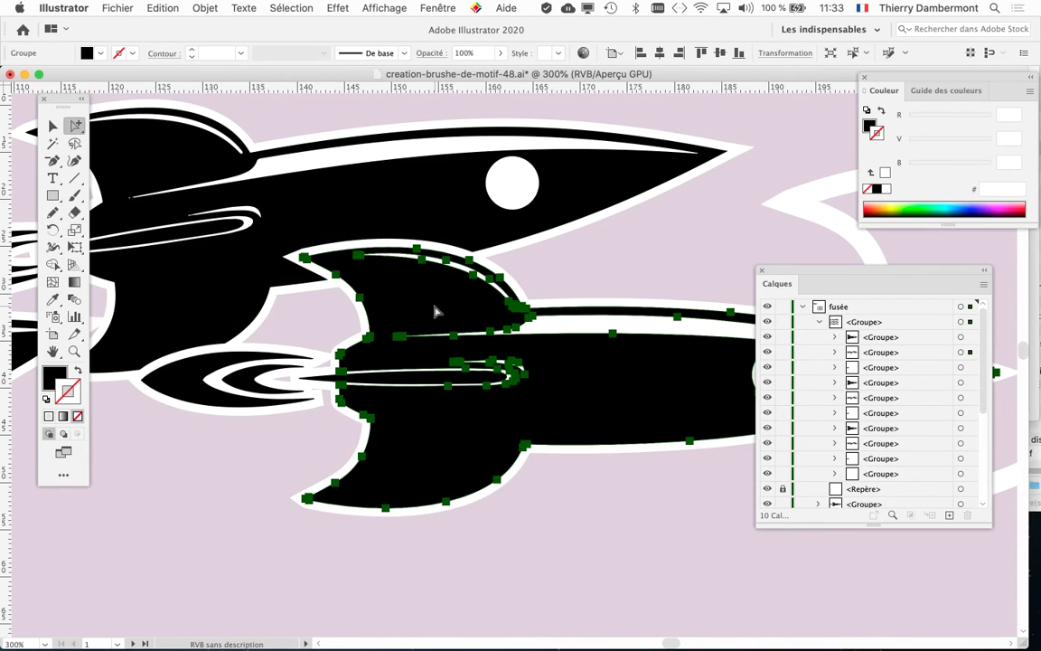
Step: Take the bounding rectangle's path out of its nested group and place it at the front of the rocket pattern group
scroll(434, 312, "down", 5)
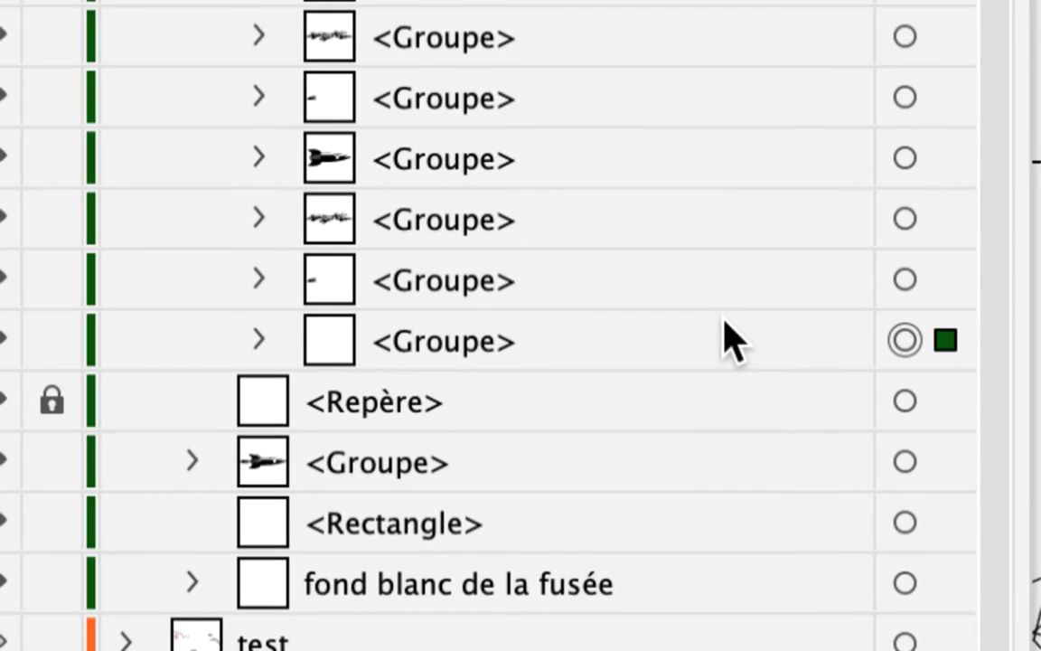
left_click(616, 407)
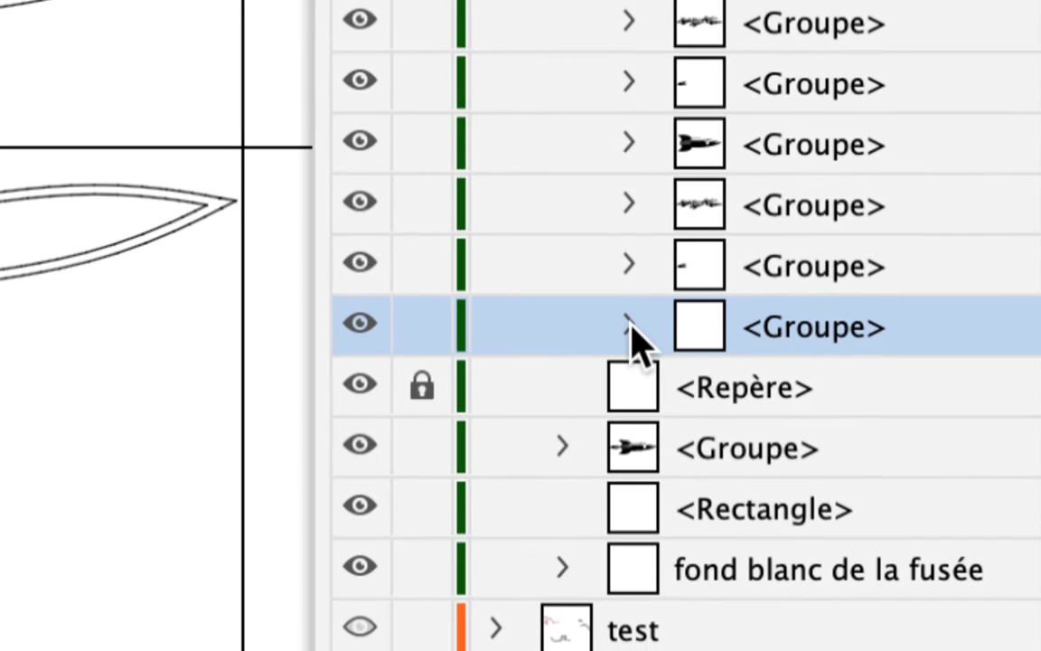
left_click(603, 339)
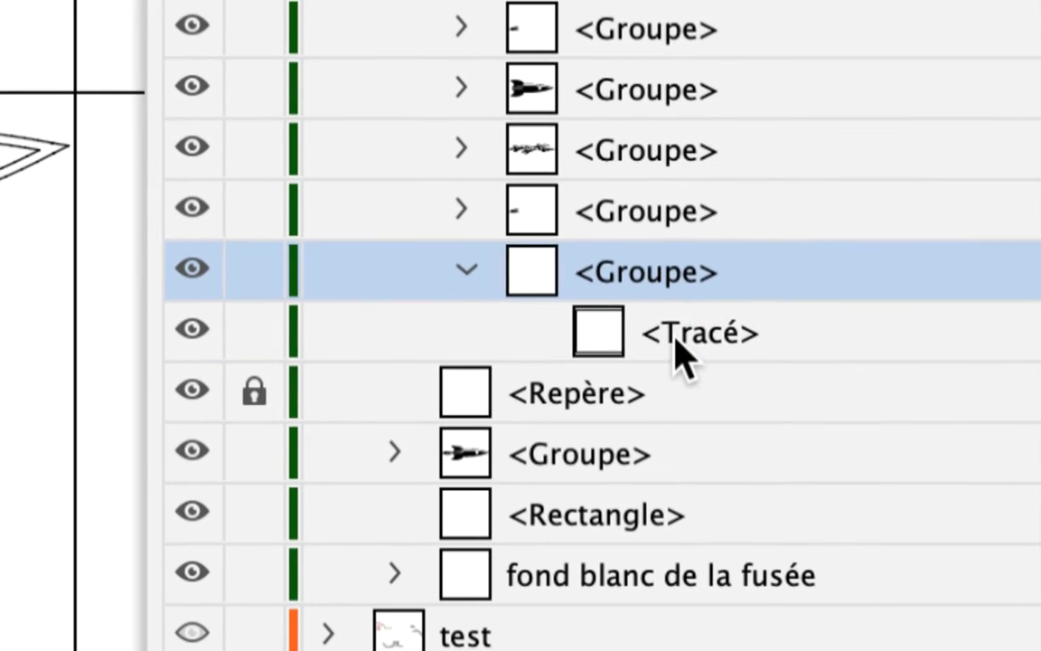
left_click(679, 334)
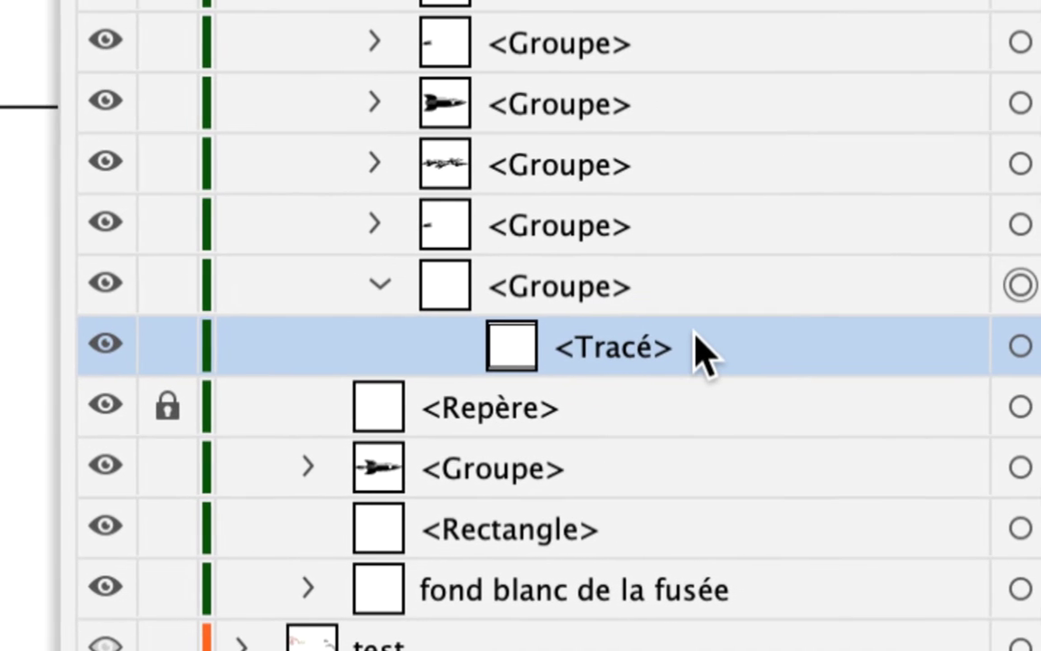
left_click_drag(703, 352, 697, 167)
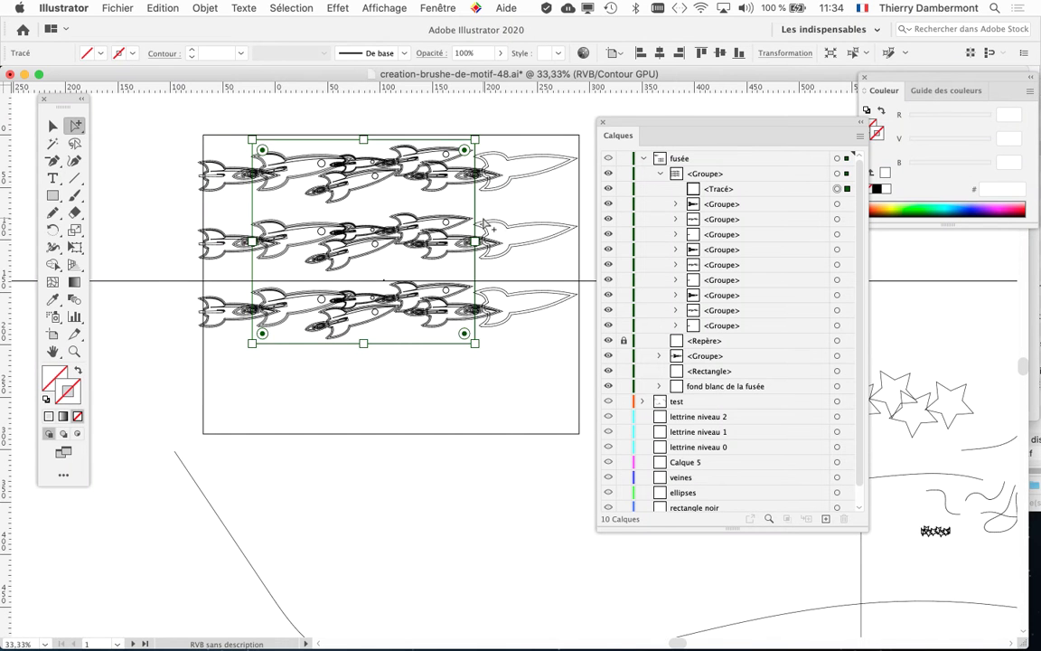
Step: Divide all the rocket shapes beneath the bounding rectangle with the Divide Objects Below command
left_click(482, 220)
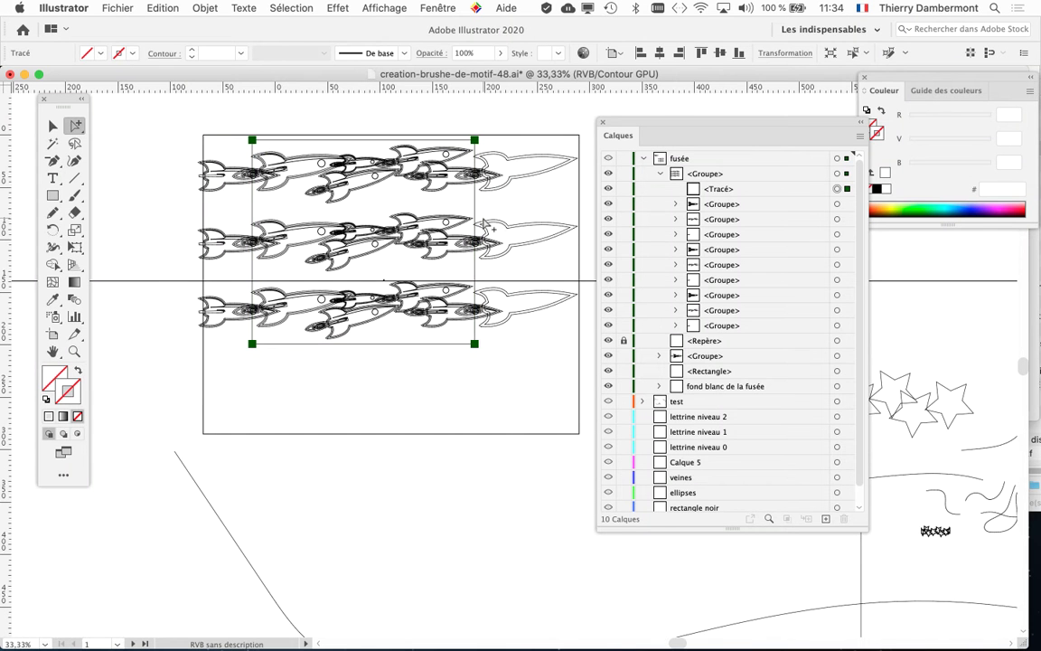
left_click(215, 12)
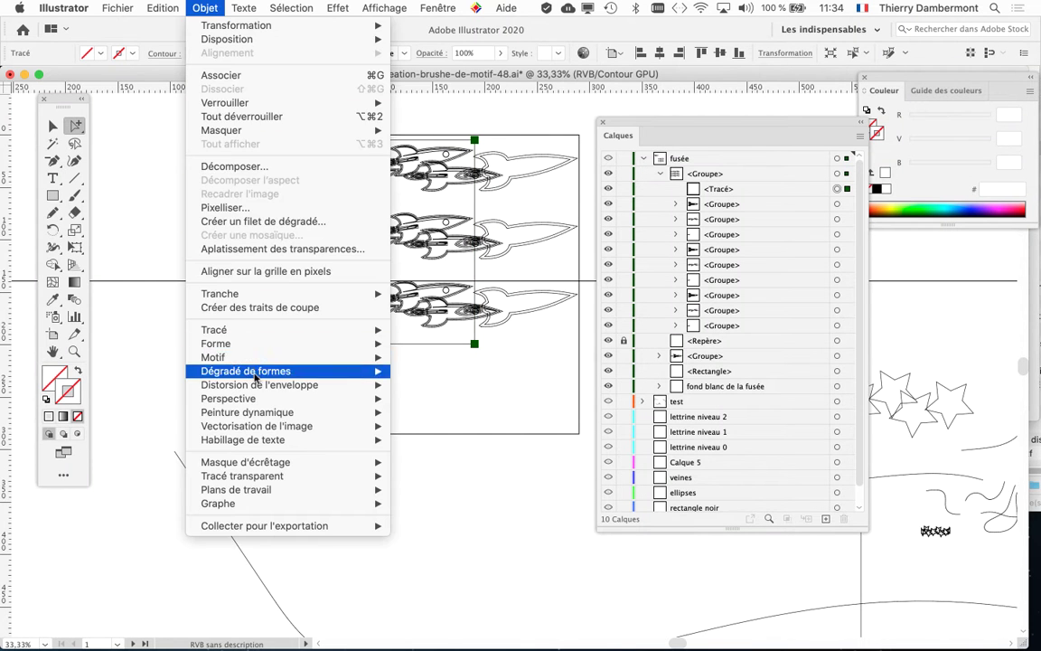
mouse_move(262, 330)
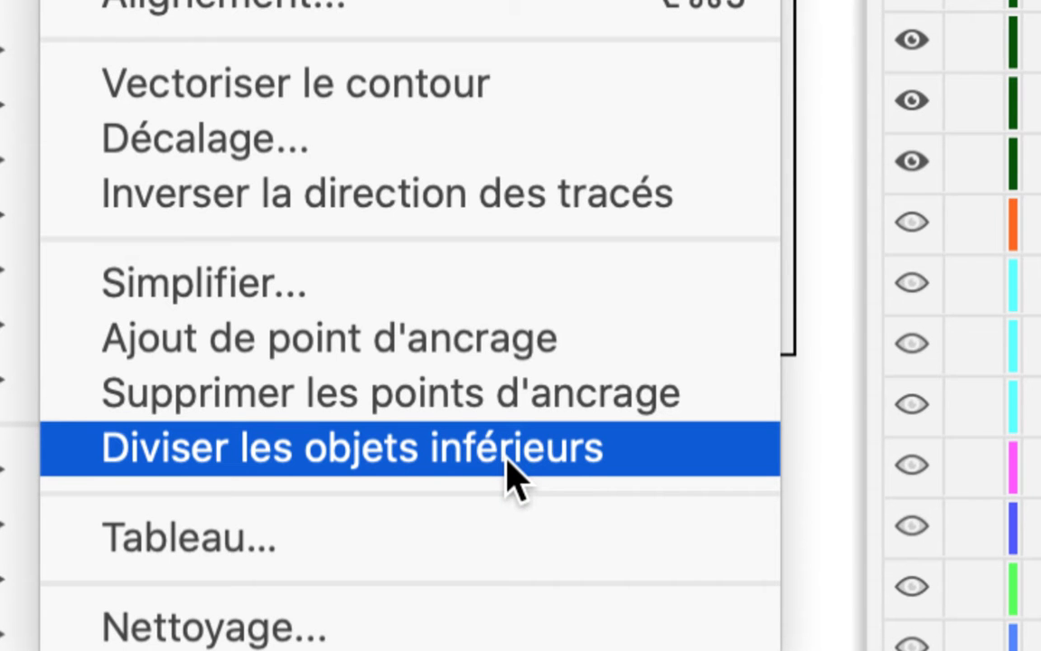
left_click(510, 470)
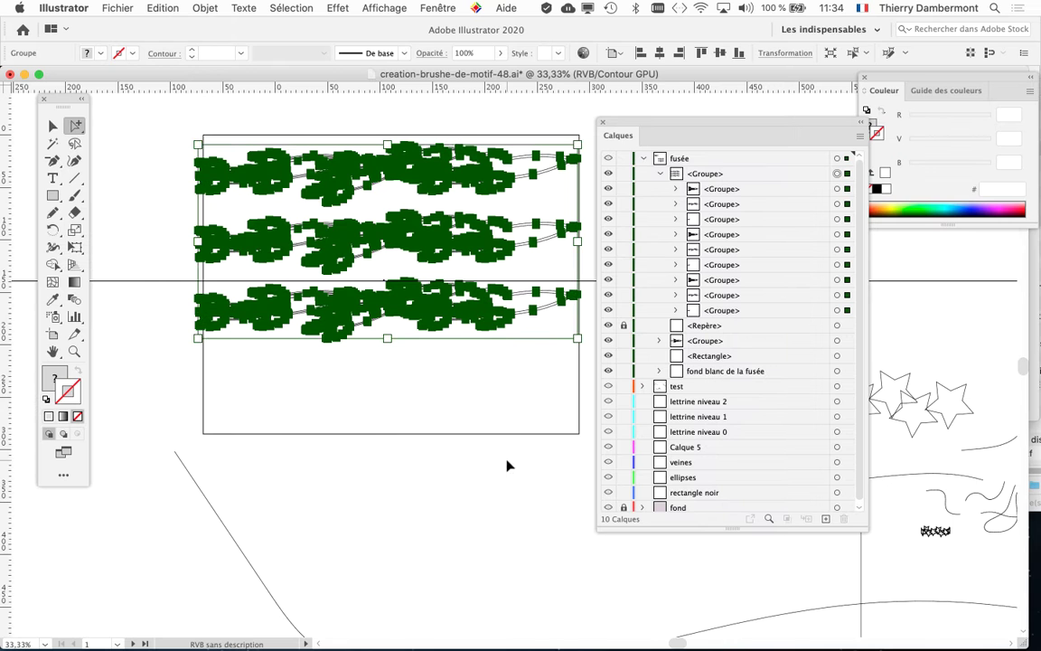
Step: Examine the cut lines across the divided rocket outlines and deselect the artwork
left_click_drag(636, 121, 709, 117)
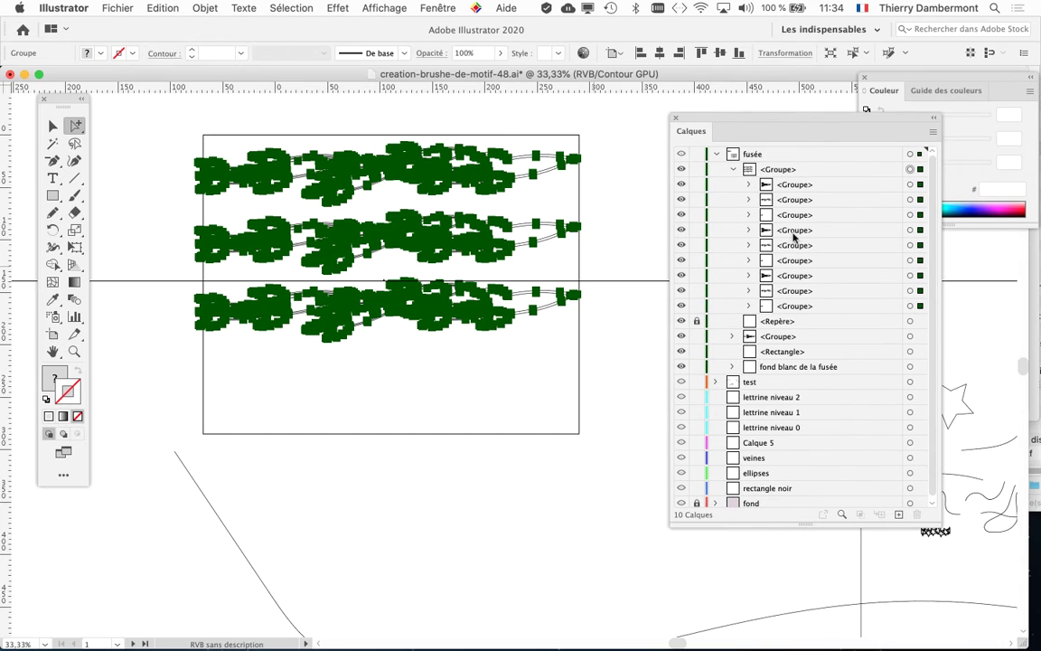
scroll(524, 209, "up", 5)
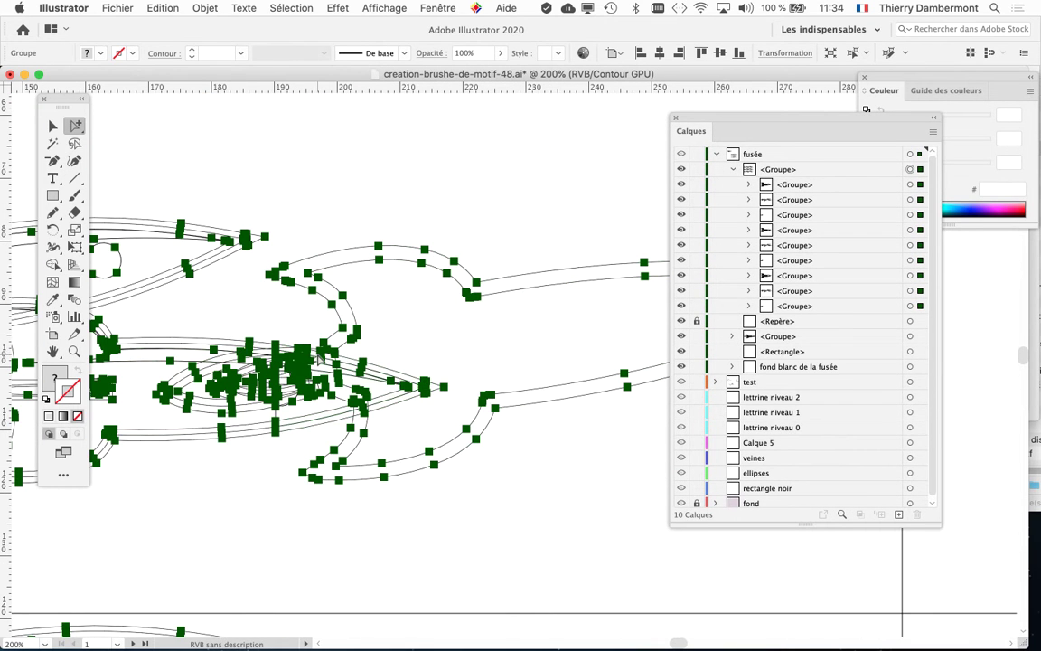
scroll(500, 455, "down", 3)
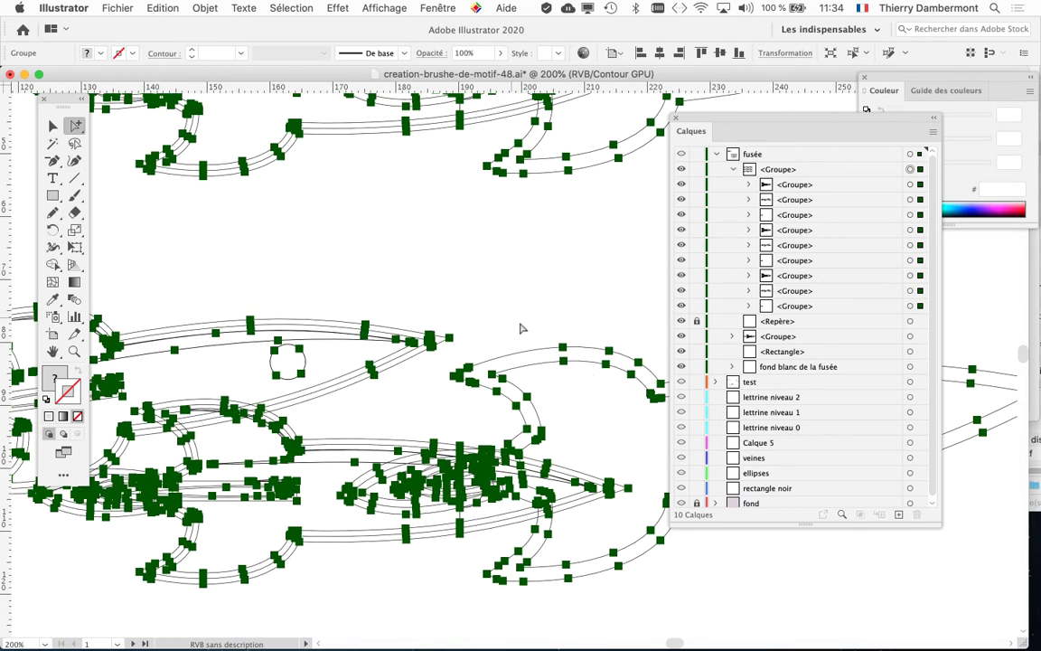
left_click_drag(698, 122, 885, 362)
left_click(635, 508)
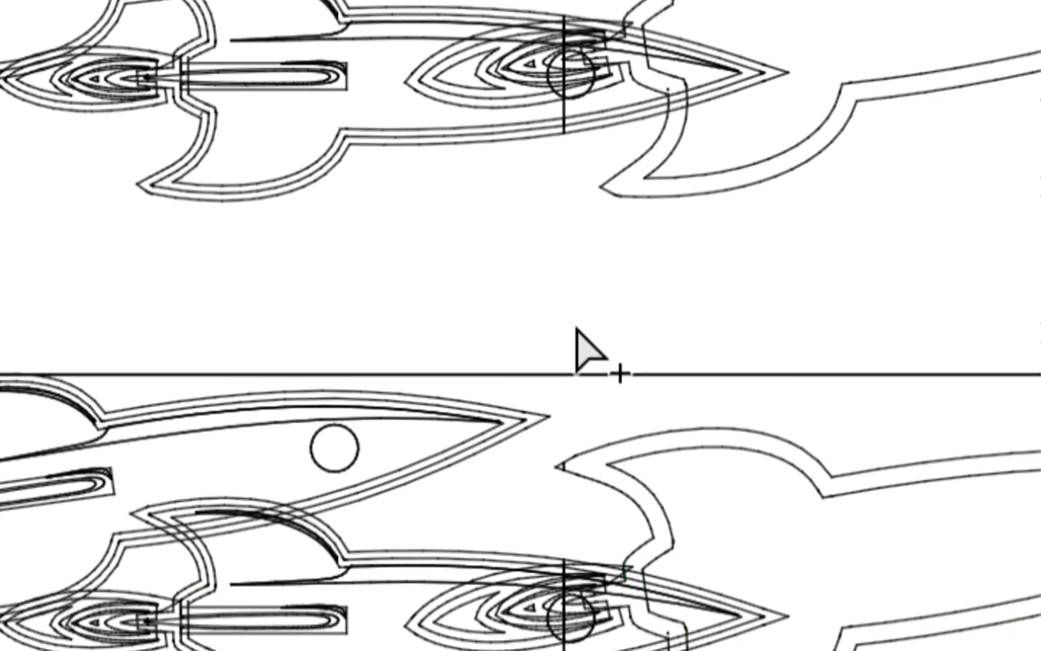
Step: Delete the bottom and top rocket rows, keeping only the middle row
scroll(583, 321, "down", 1)
left_click_drag(646, 436, 758, 446)
key("Delete")
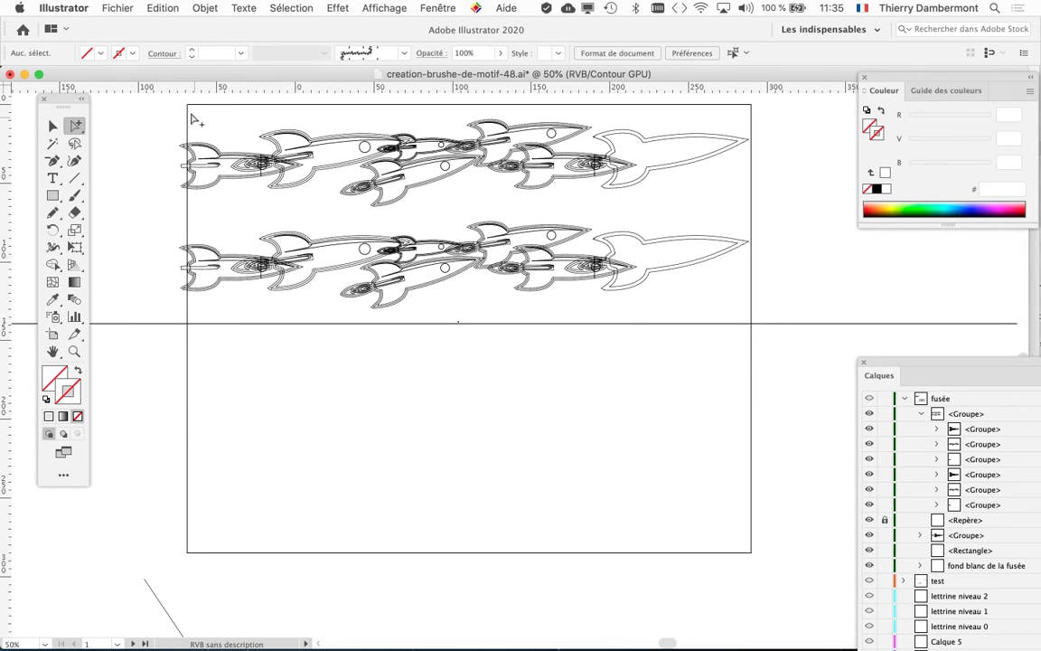
left_click_drag(774, 200, 772, 203)
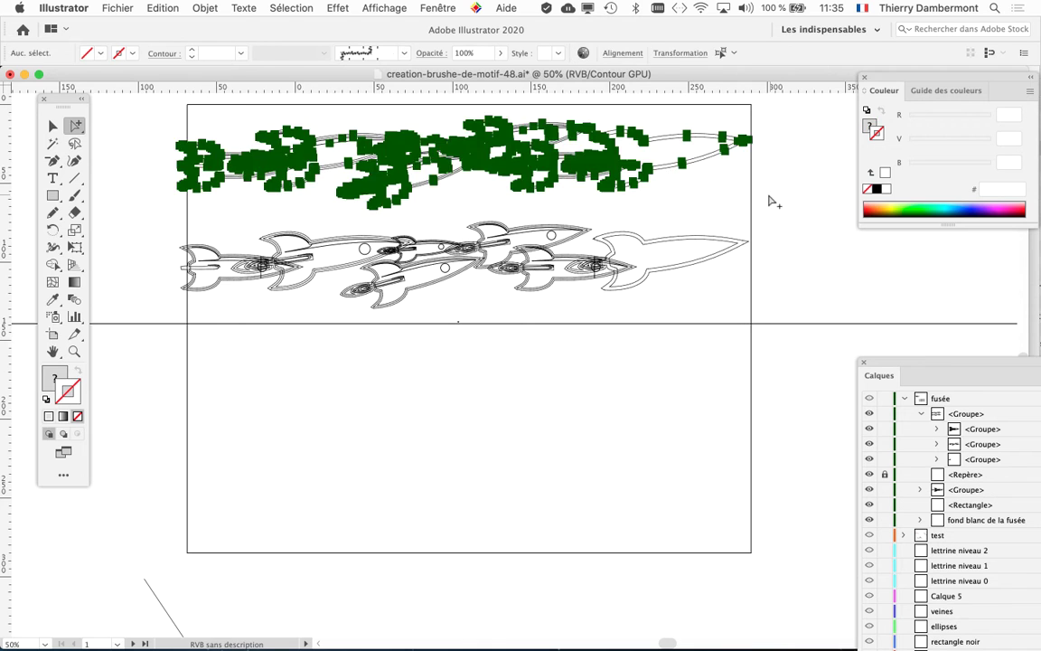
key("Delete")
scroll(640, 297, "up", 4)
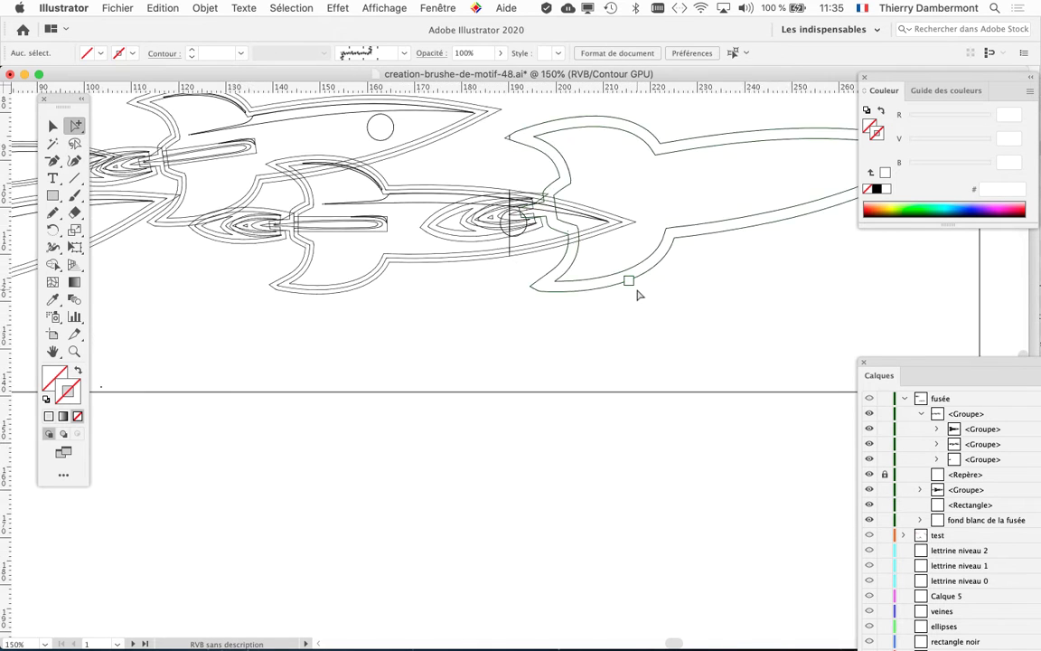
Step: Delete the divided rocket pieces extending past the vertical cut at the right end of the pattern
left_click_drag(481, 309, 460, 341)
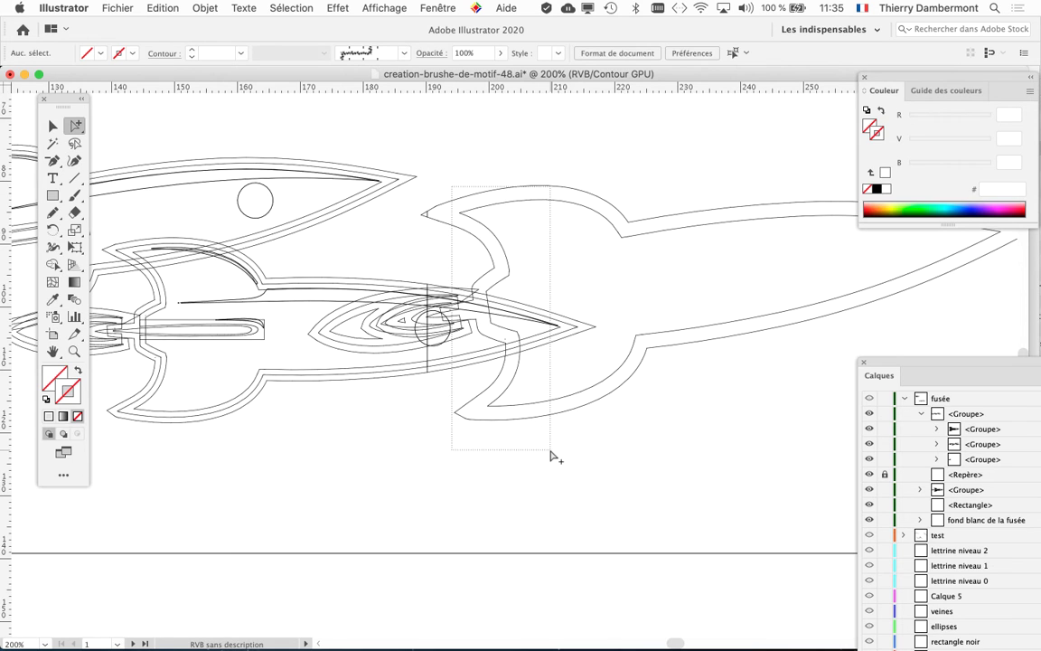
left_click_drag(552, 457, 553, 457)
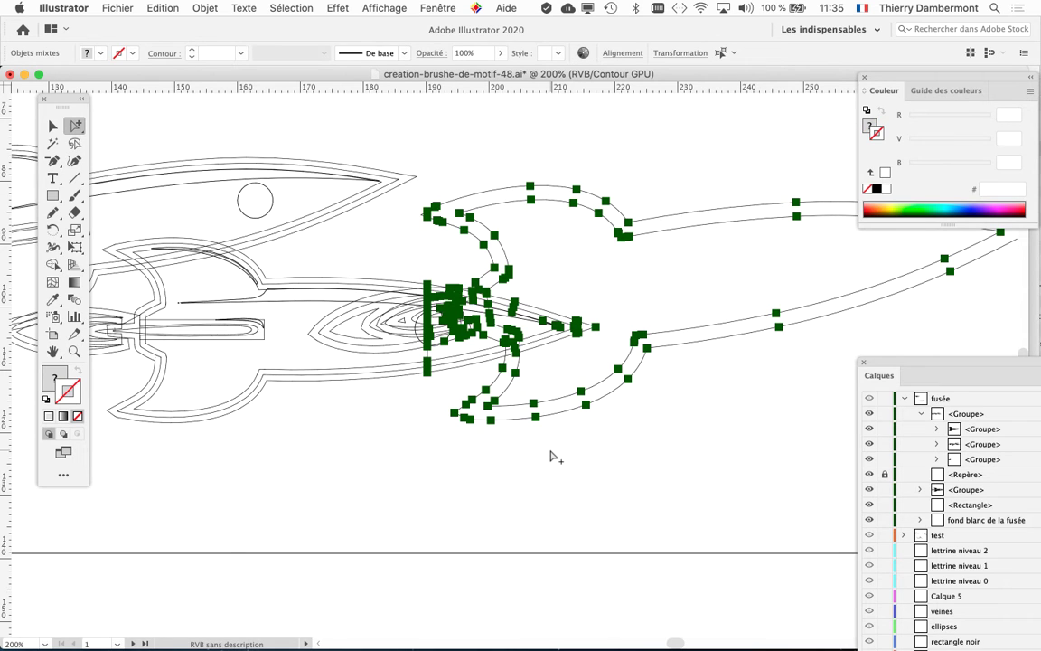
key("Delete")
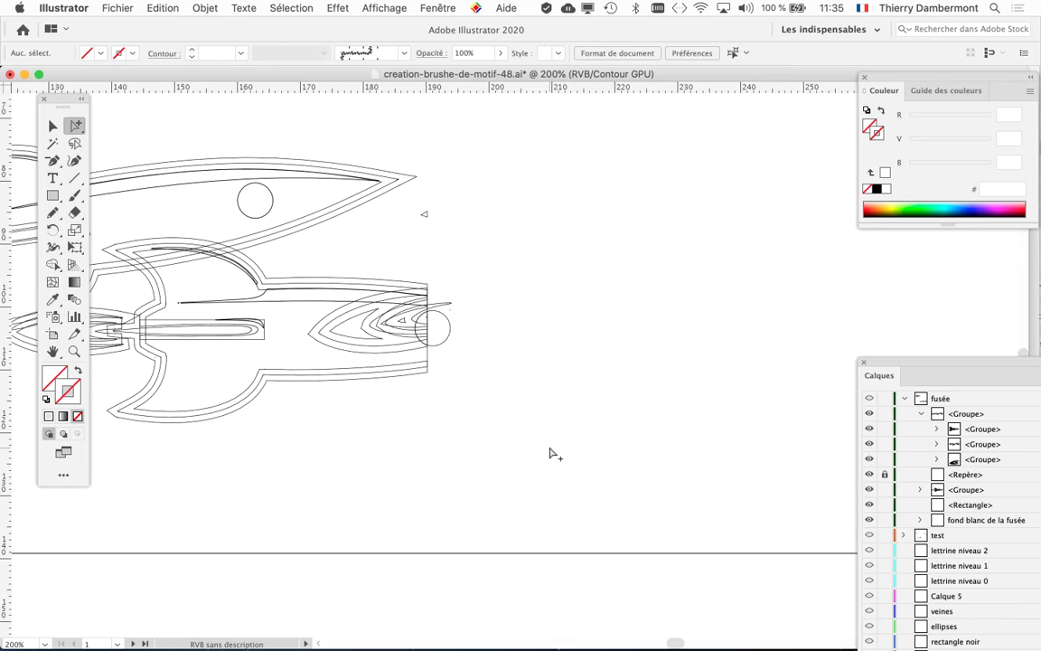
scroll(432, 231, "up", 5)
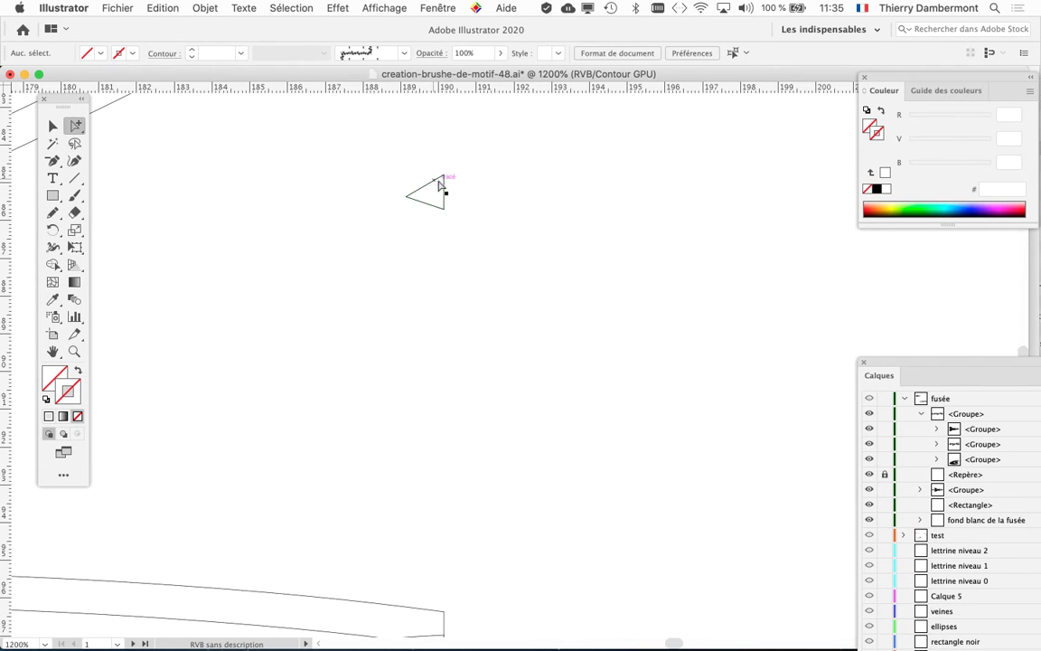
scroll(417, 230, "down", 2)
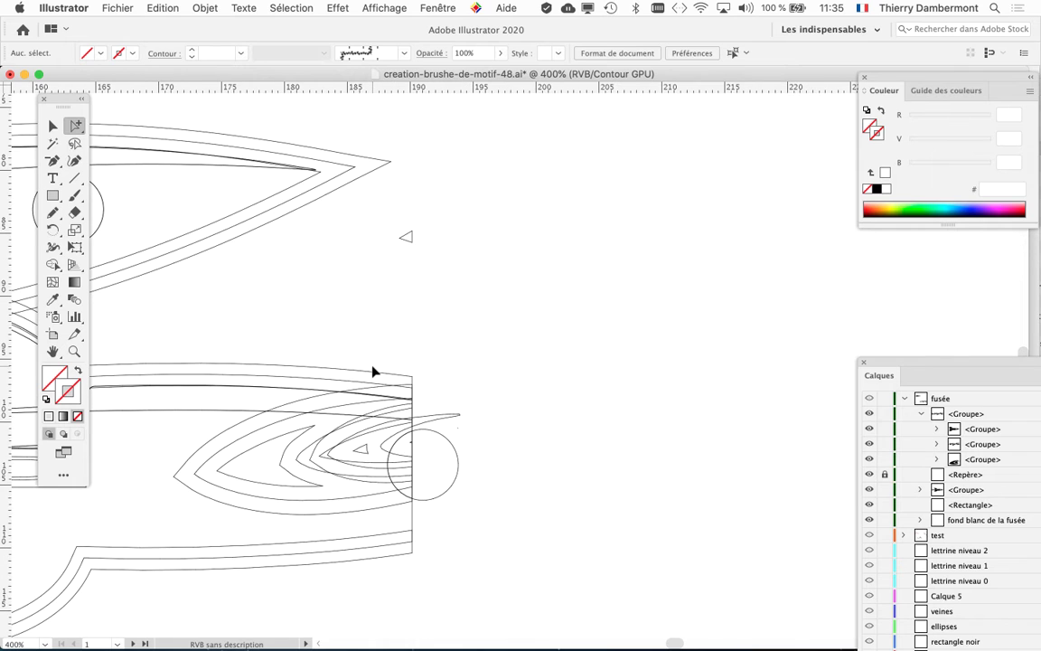
key("super+z")
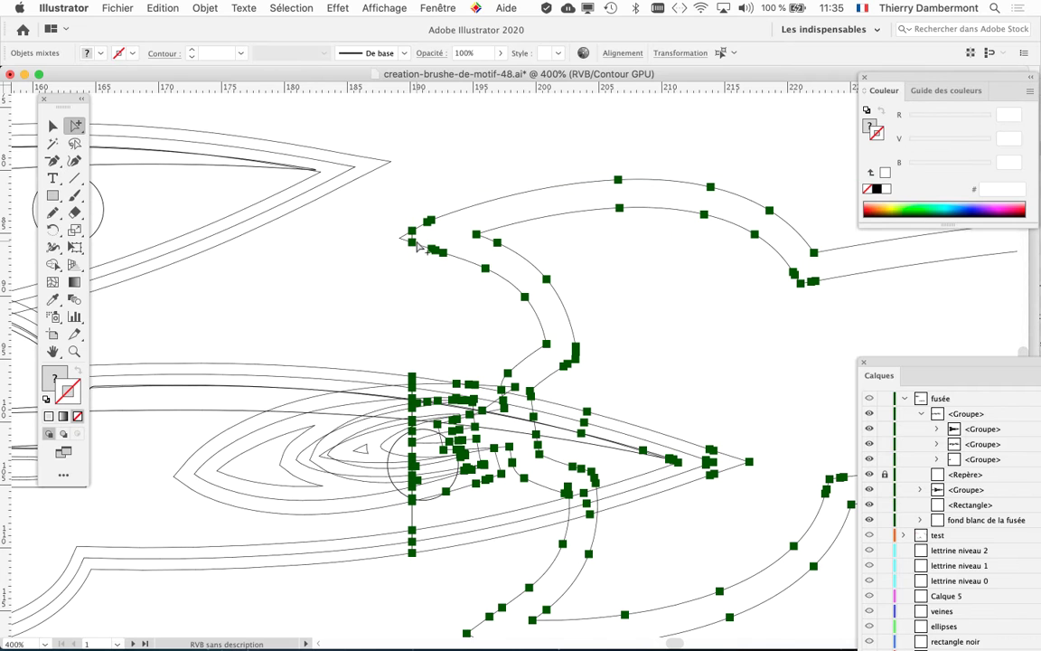
key("Delete")
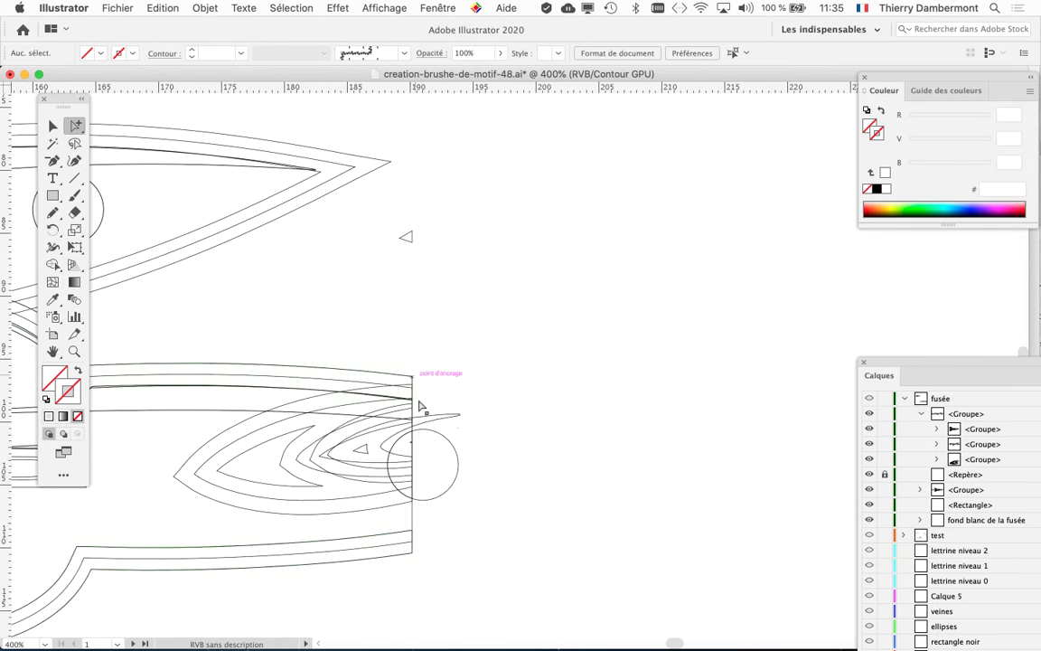
Step: Delete the leftover porthole and flame fragments just beyond the pattern's right cut edge
scroll(424, 405, "up", 3)
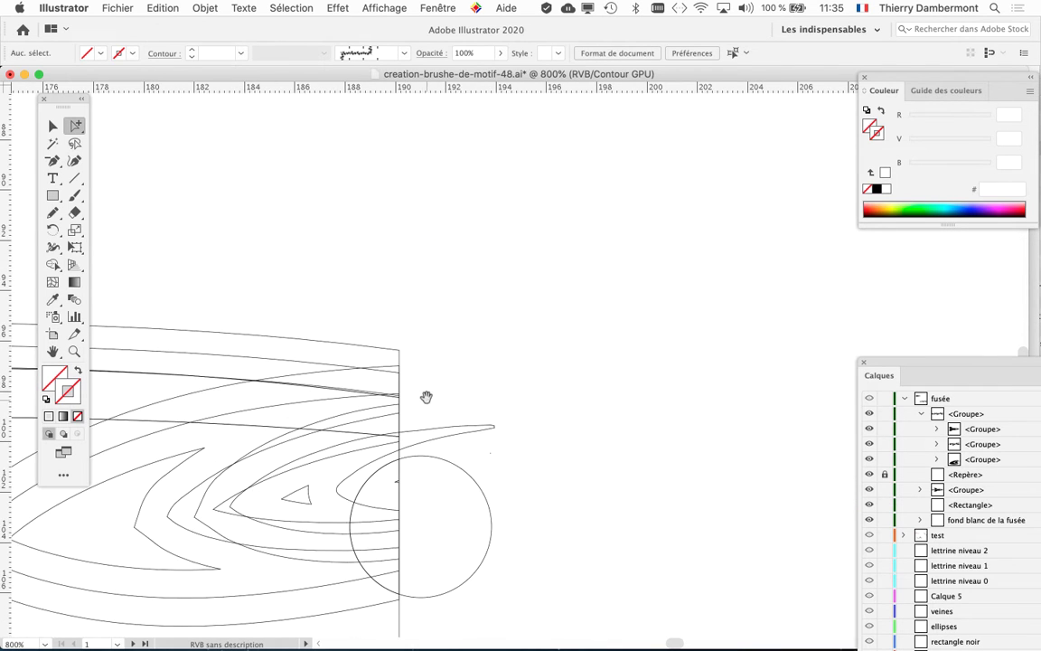
left_click_drag(425, 397, 448, 167)
left_click_drag(546, 422, 546, 420)
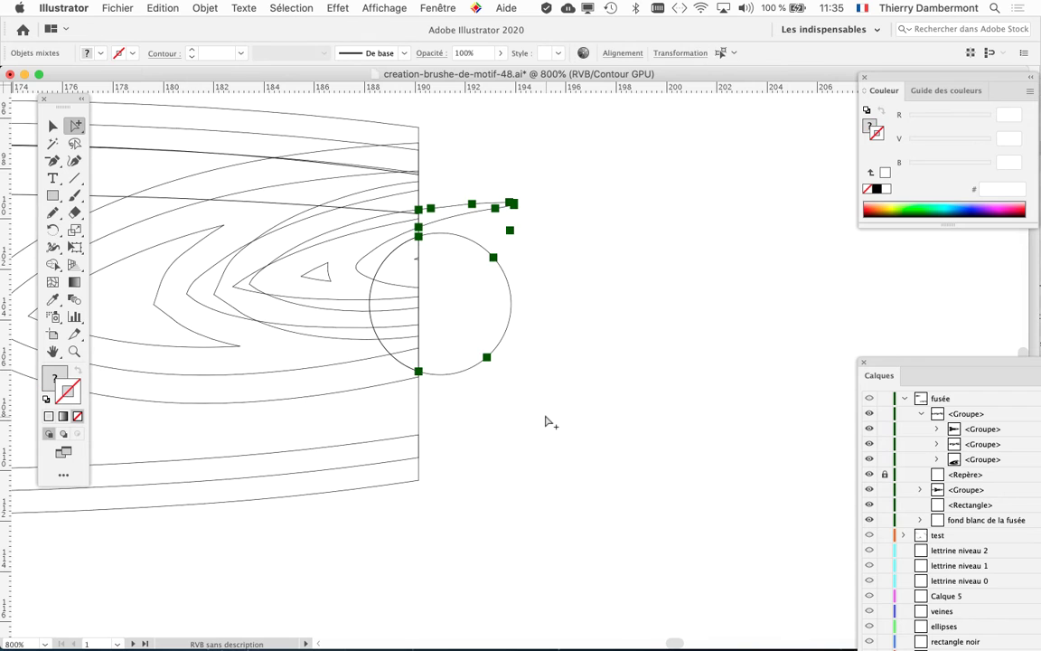
key("Delete")
scroll(497, 400, "down", 5)
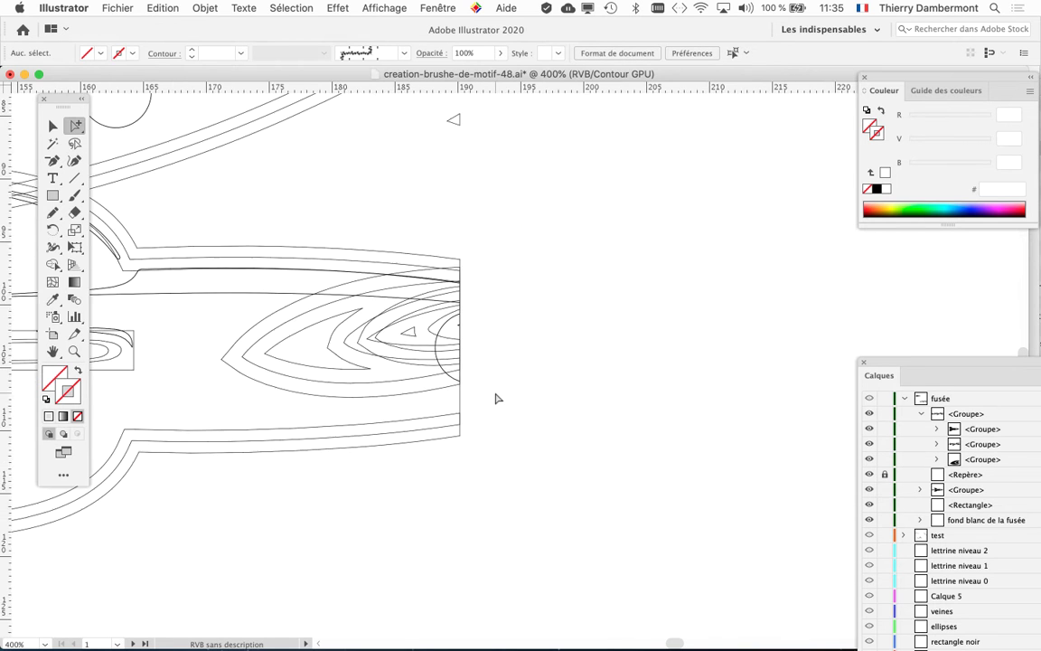
Step: Delete the rocket body, fin and flame pieces outside the vertical cut at the pattern's left end
left_click_drag(170, 308, 771, 255)
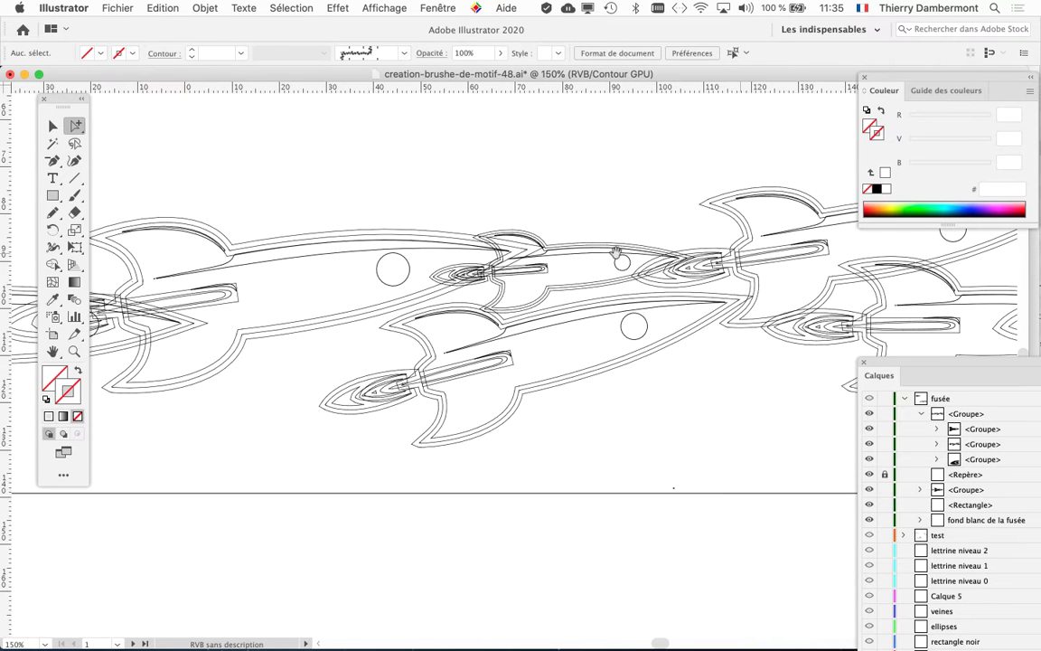
left_click_drag(361, 263, 700, 272)
left_click_drag(386, 298, 485, 186)
scroll(486, 186, "up", 5)
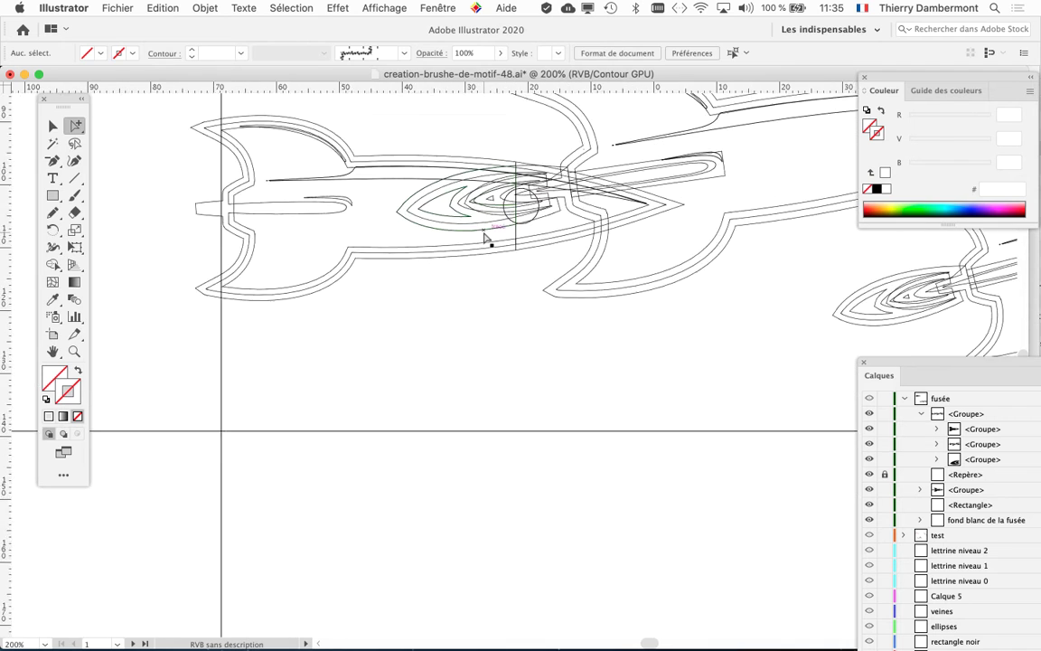
scroll(486, 236, "up", 2)
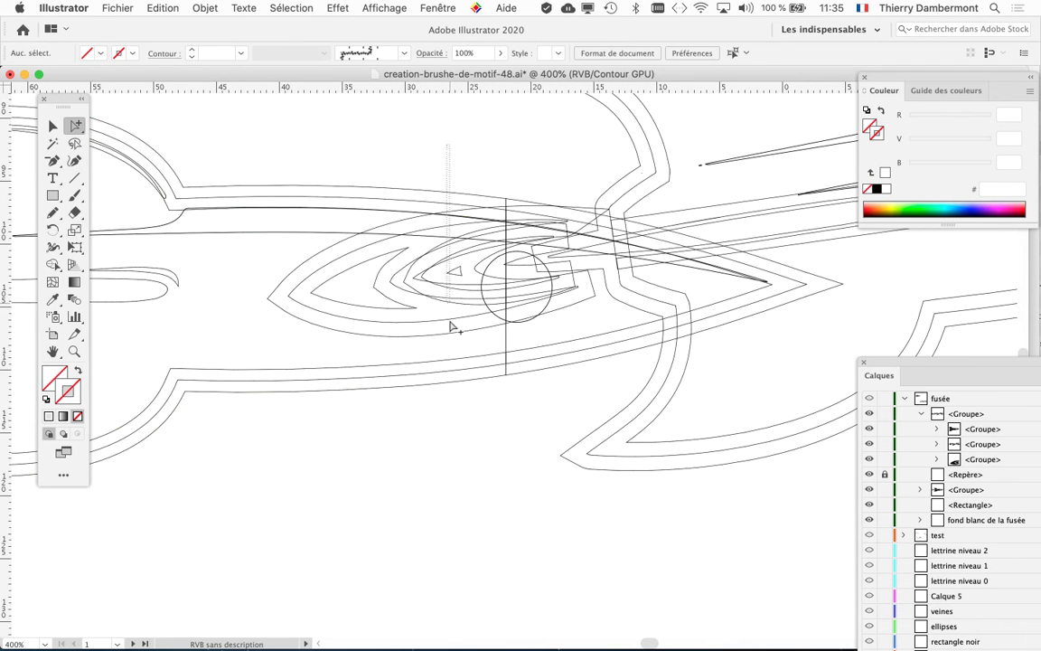
left_click_drag(485, 446, 485, 448)
key("Delete")
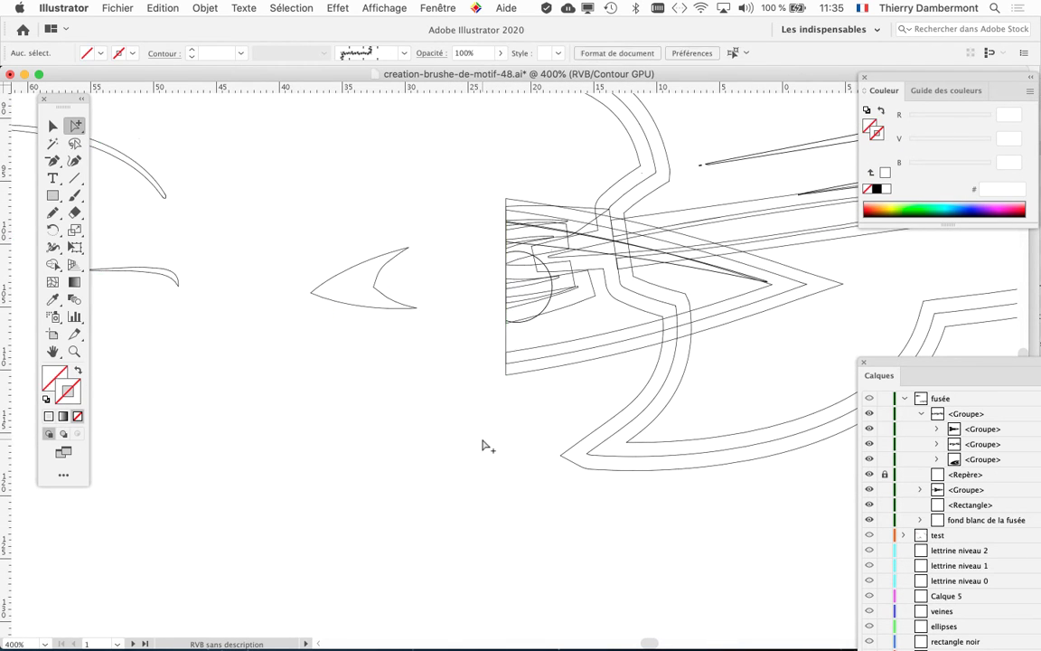
key("Delete")
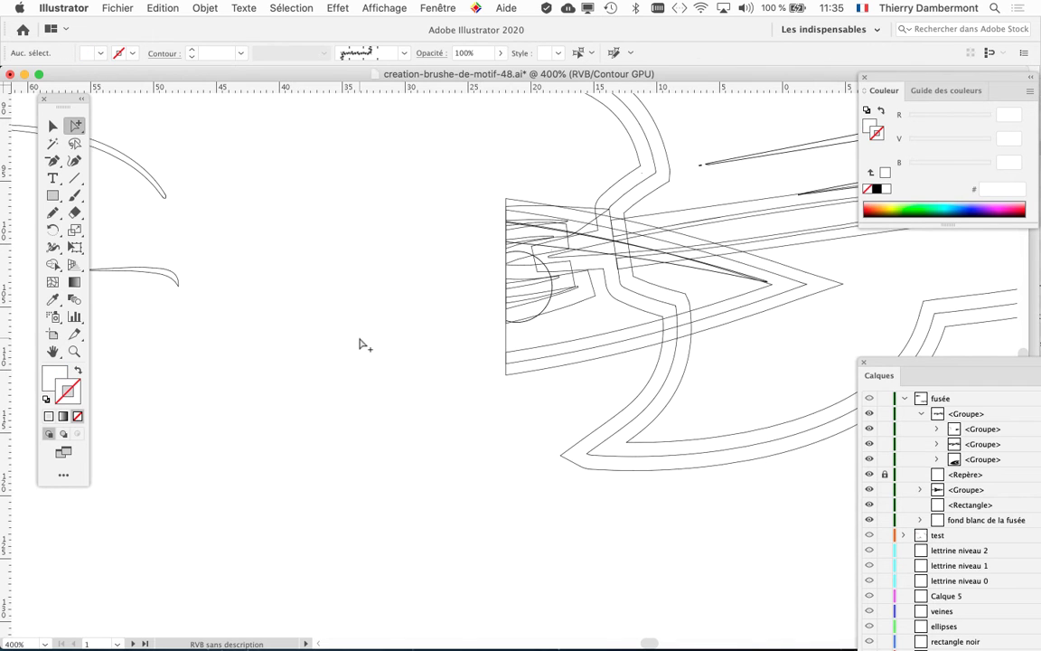
Step: Delete the two remaining black highlight slivers outside the pattern's left cut edge
scroll(362, 340, "down", 4)
left_click_drag(319, 221, 264, 331)
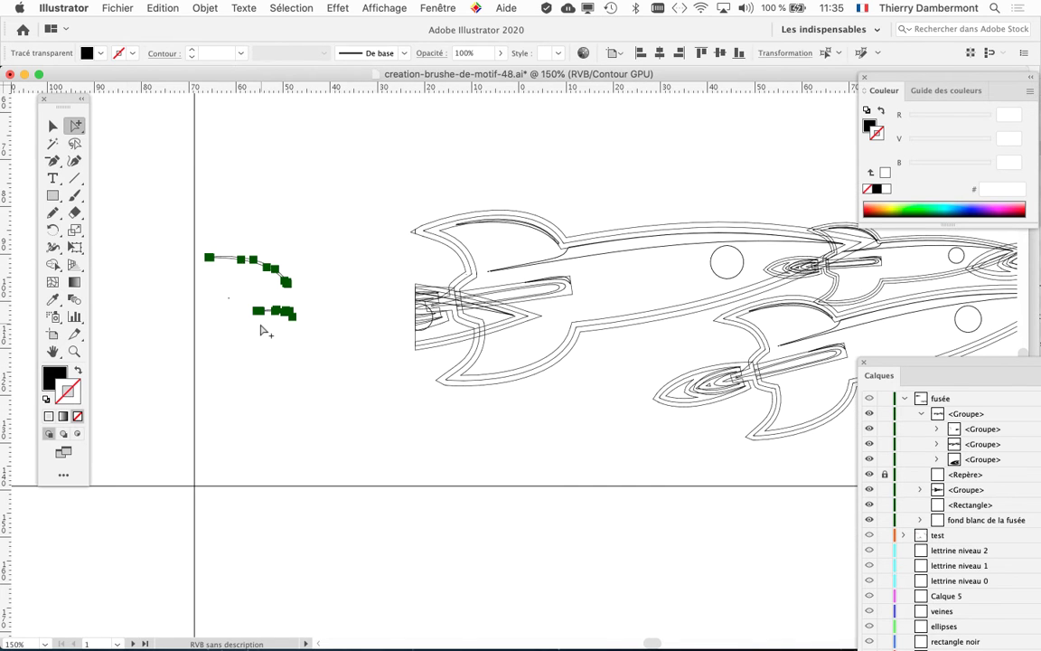
key("Delete")
scroll(344, 340, "down", 3)
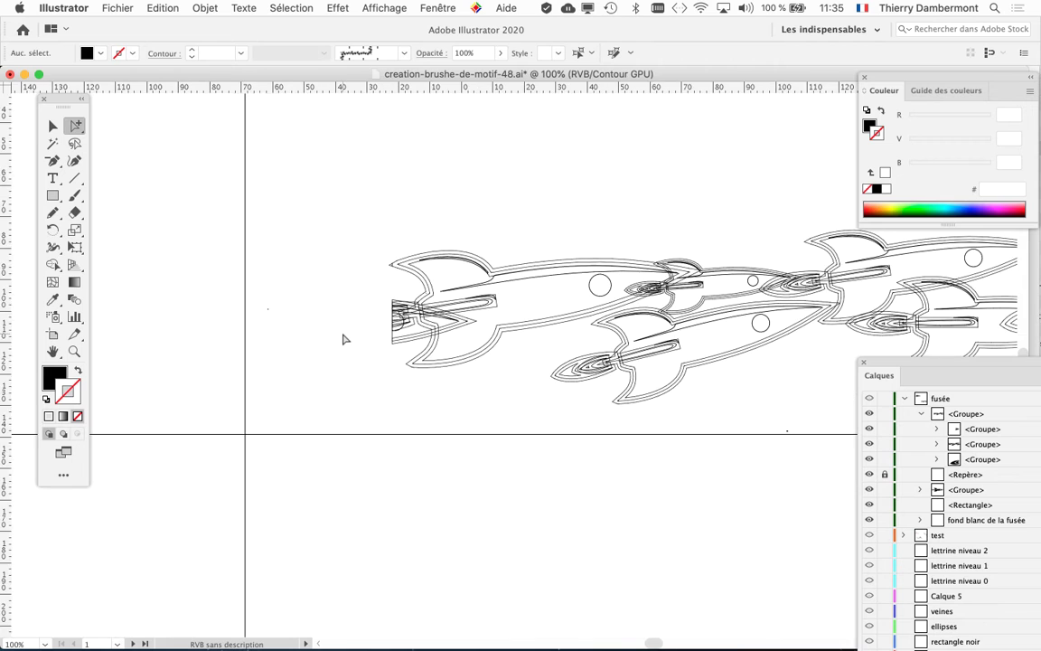
Step: Return to the Preview display and select the rocket row to examine the extent of its bounding box
left_click_drag(612, 402, 496, 337)
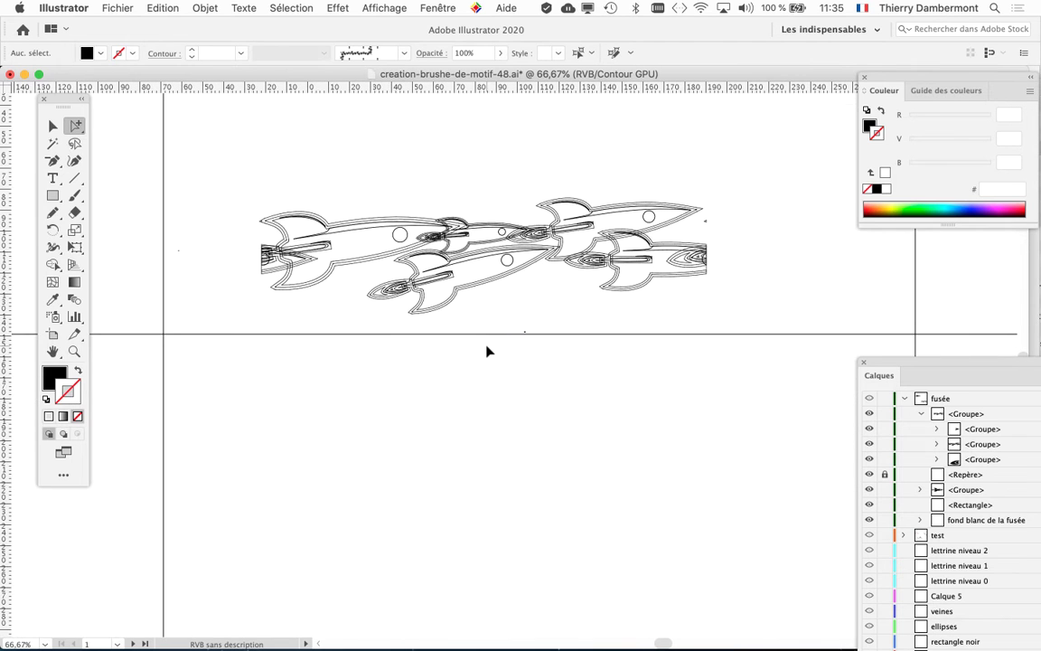
key("super+y")
scroll(475, 299, "up", 1)
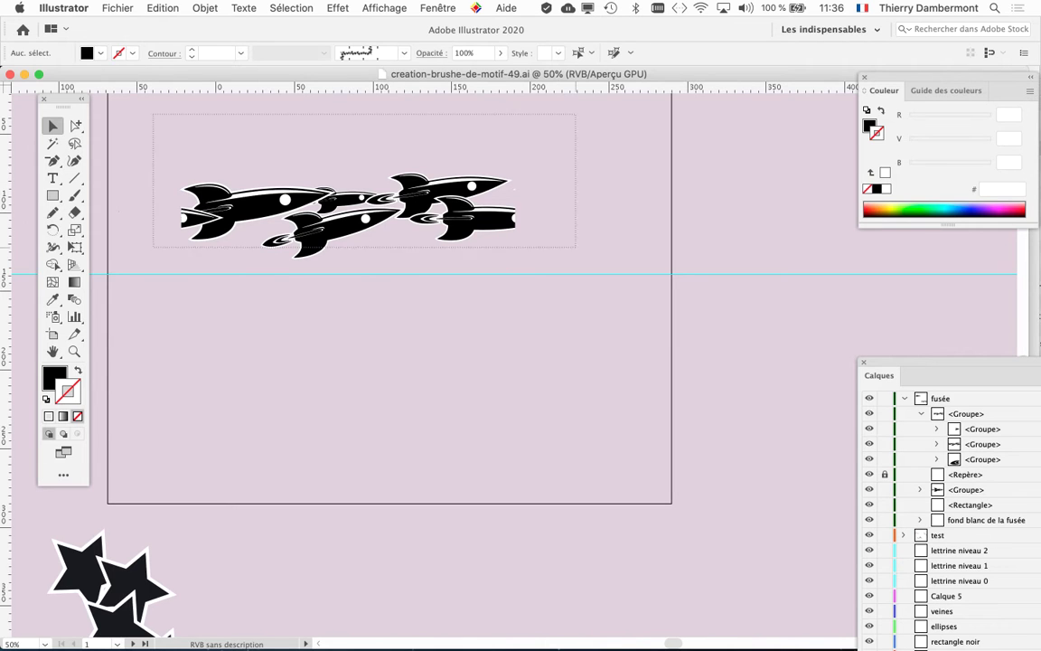
left_click_drag(154, 114, 576, 247)
scroll(388, 362, "up", 1)
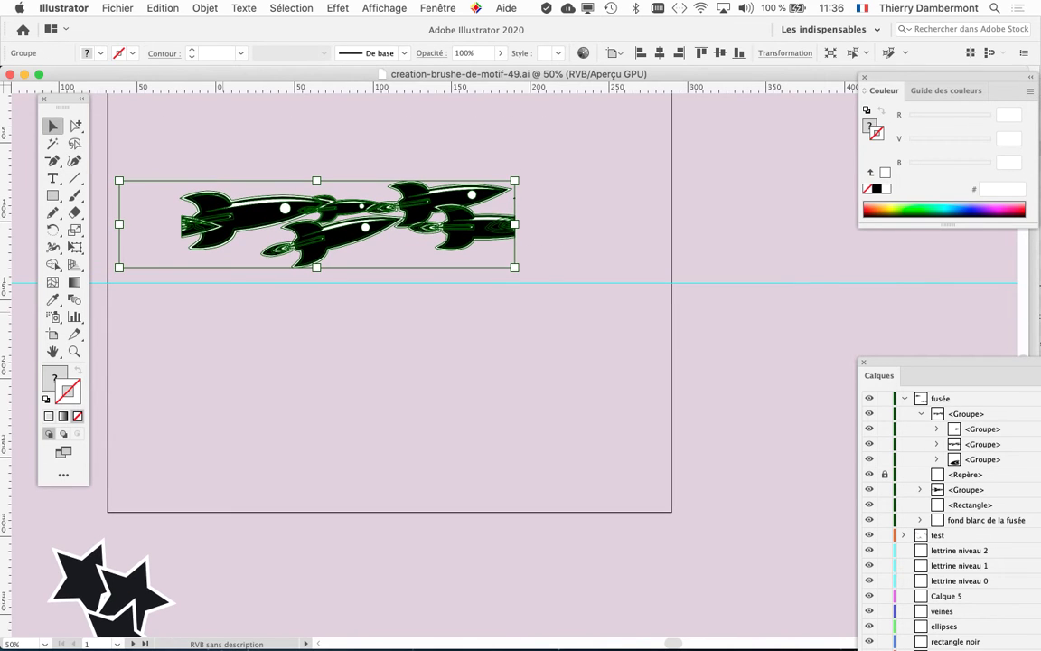
left_click_drag(230, 313, 349, 364)
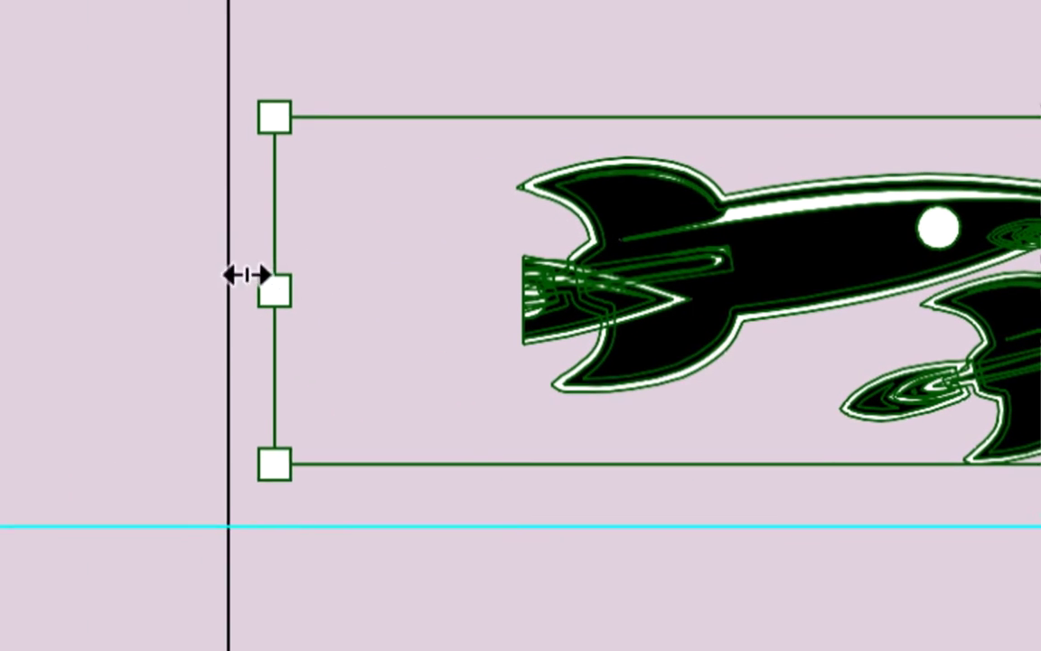
left_click(73, 296)
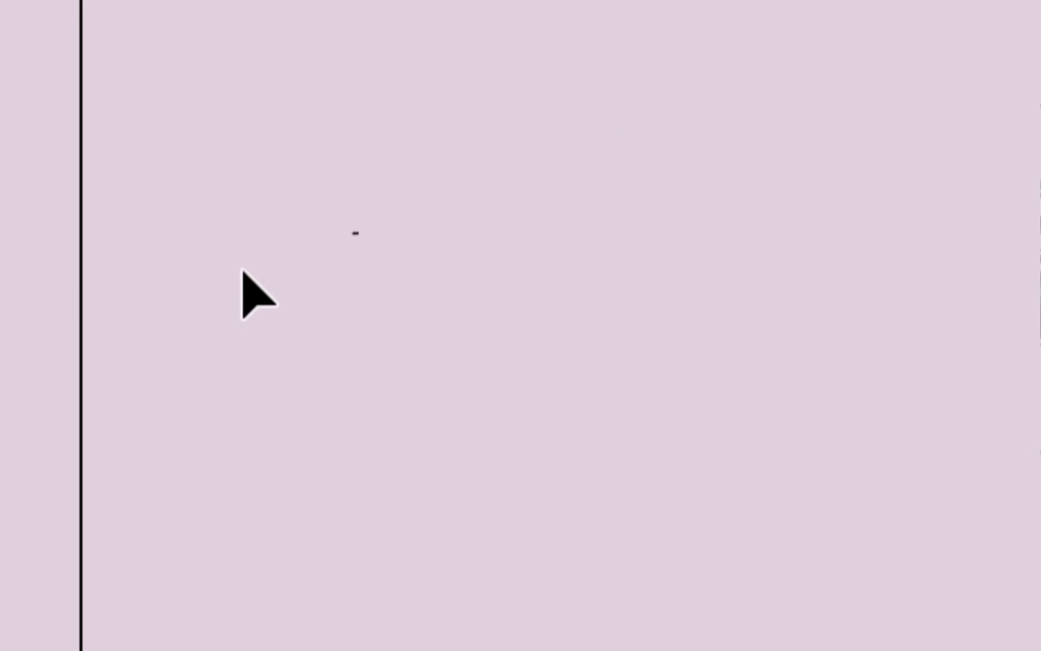
Step: Isolate the tiny stray black fragment outside the pattern's left end with the Group Selection tool and remove it
left_click_drag(332, 201, 372, 262)
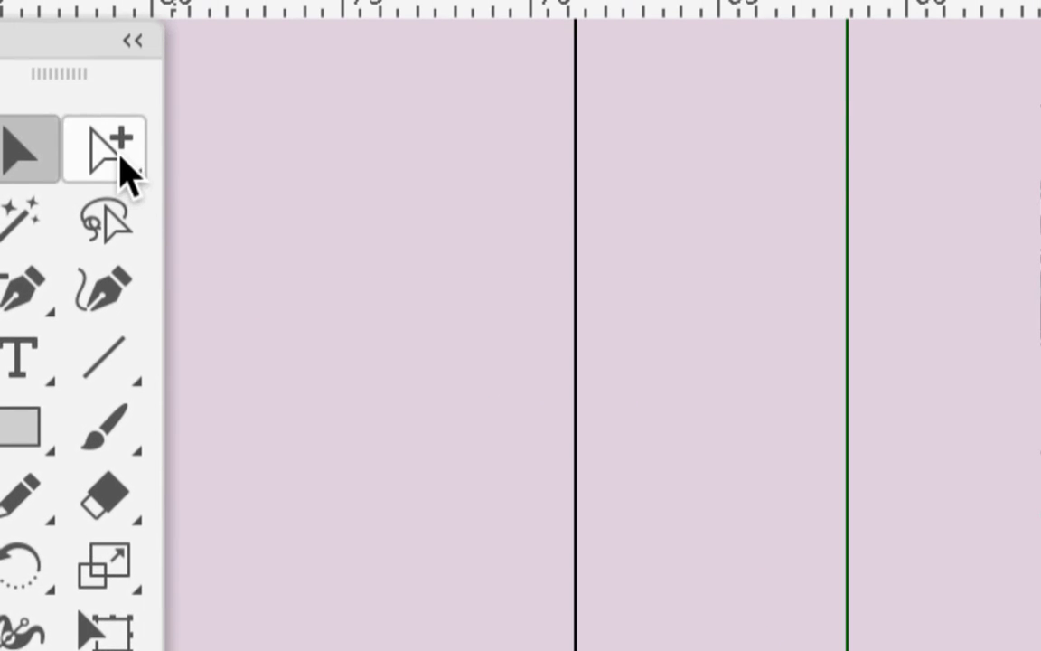
left_click(119, 164)
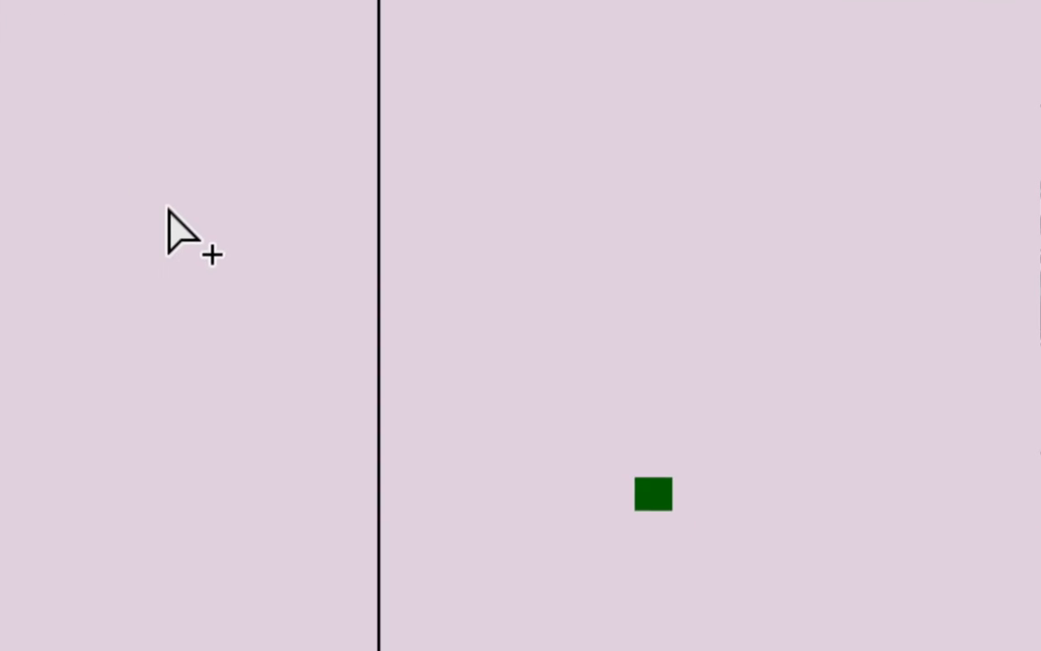
left_click(379, 226)
left_click_drag(226, 222, 268, 277)
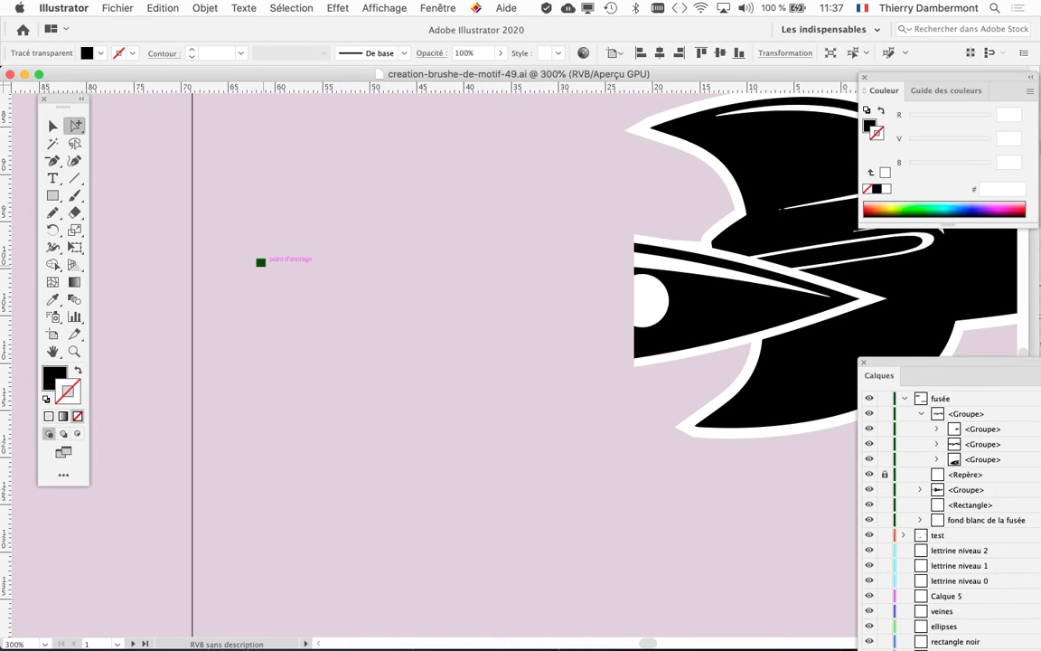
Step: Check the rocket row's bounding box again and delete the white fin tip protruding past the left cut edge
key("v")
key("super+minus")
key("super+minus")
key("super+minus")
key("super+minus")
scroll(425, 325, "right", 3)
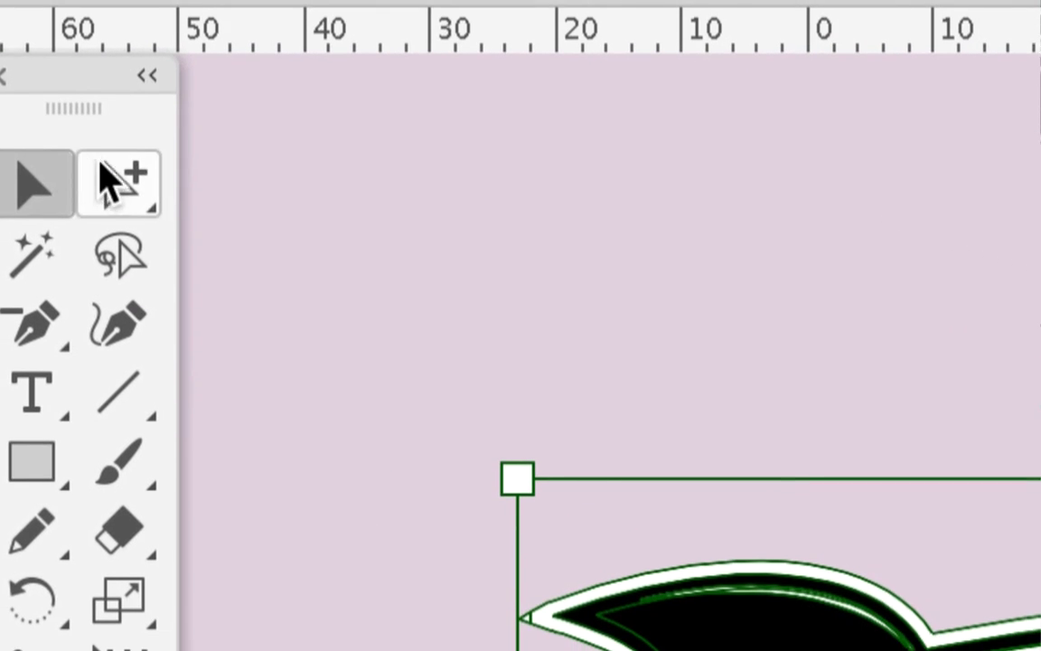
left_click(229, 237)
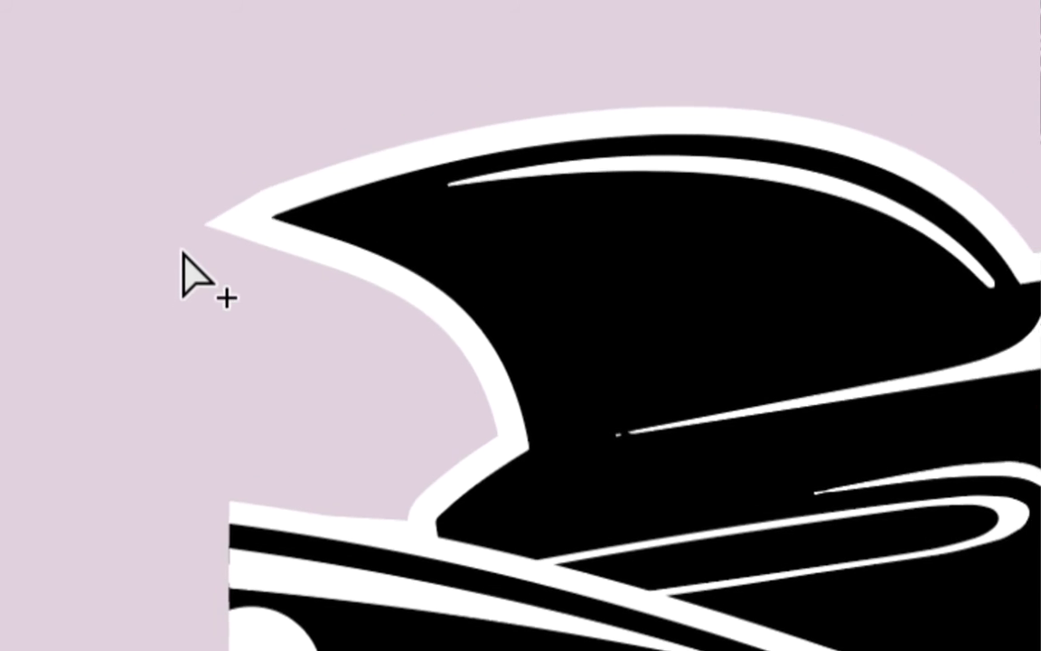
left_click(190, 242)
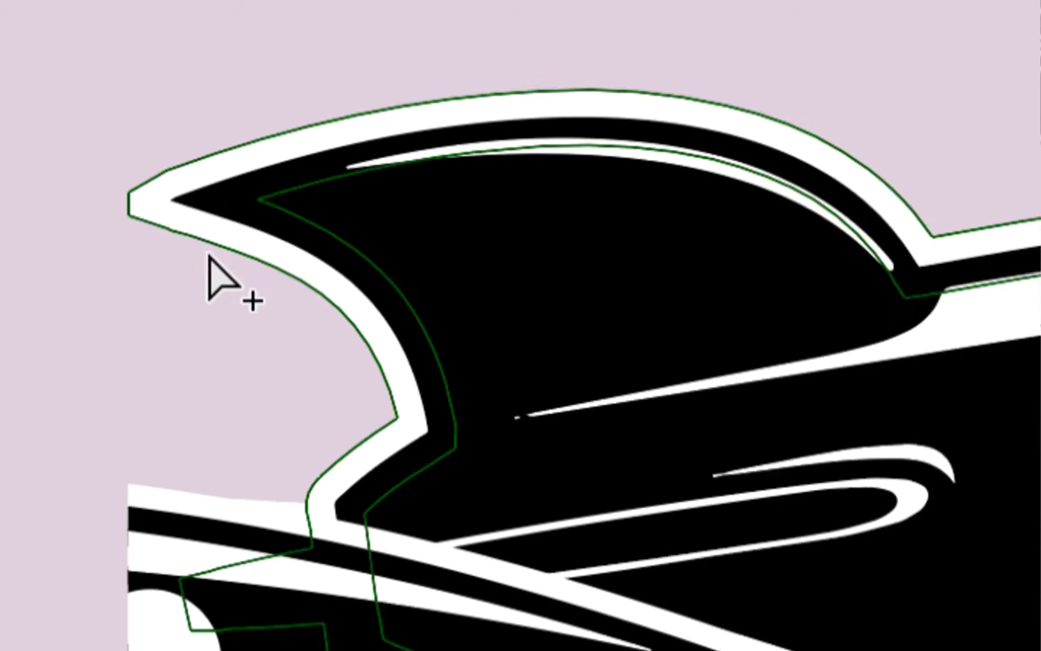
Step: Select the complete rocket row and open the Formes (Brushes) collection beside it over the canvas
scroll(404, 222, "right", 15)
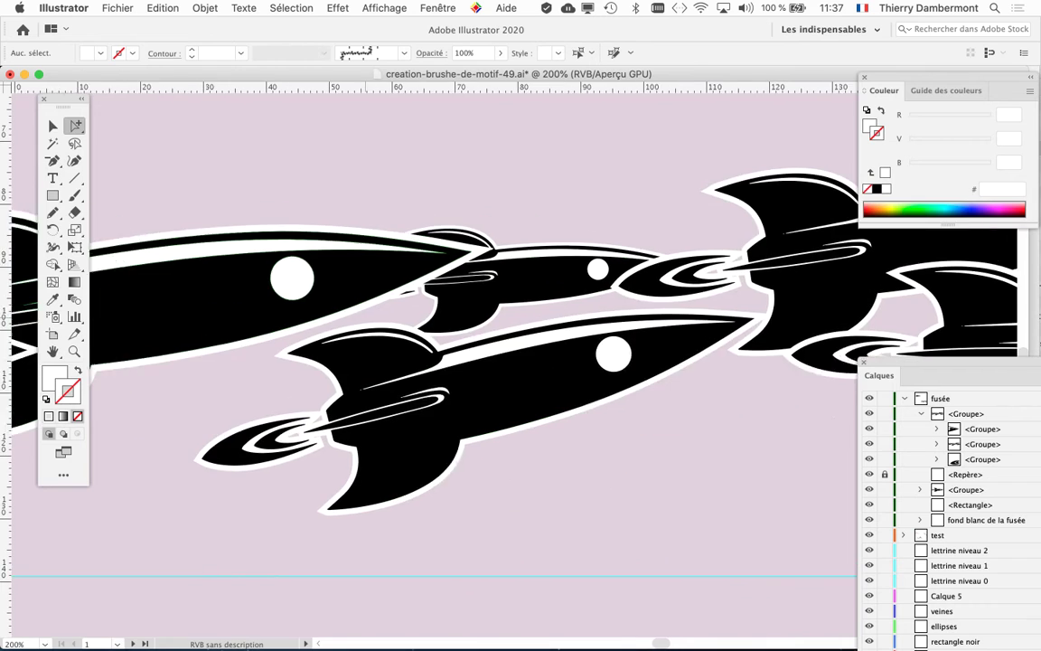
scroll(411, 229, "up", 5)
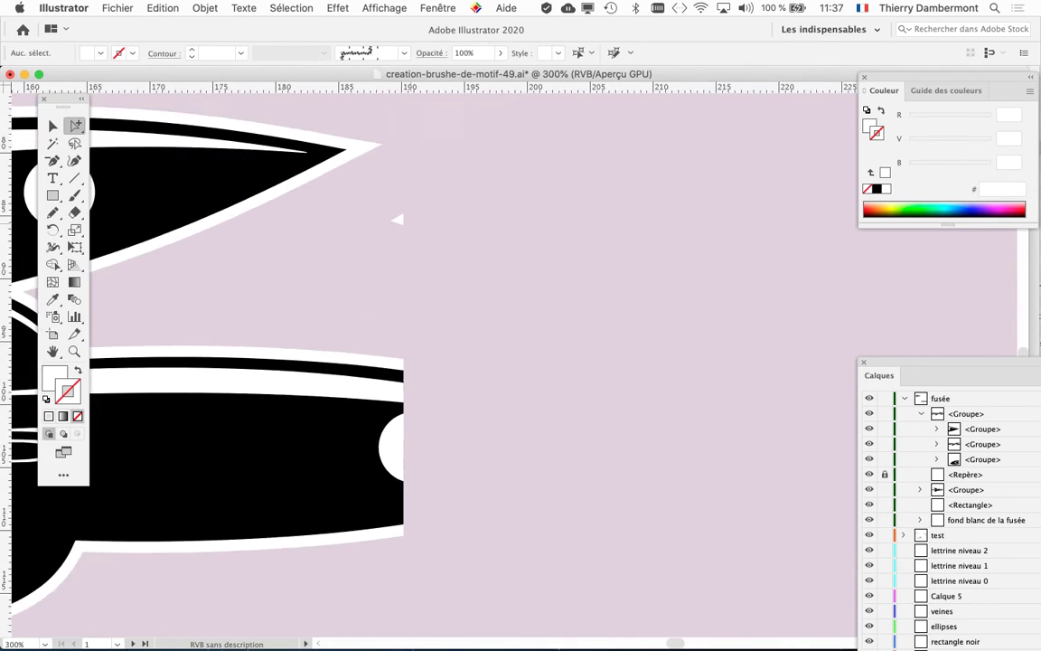
scroll(398, 212, "down", 8)
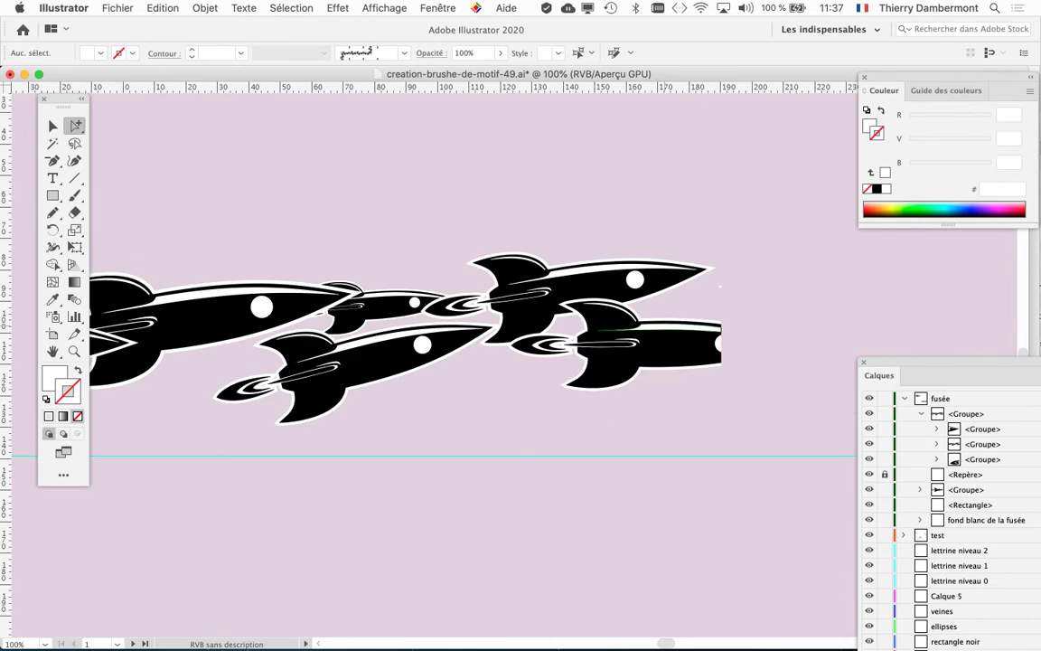
scroll(647, 326, "down", 1)
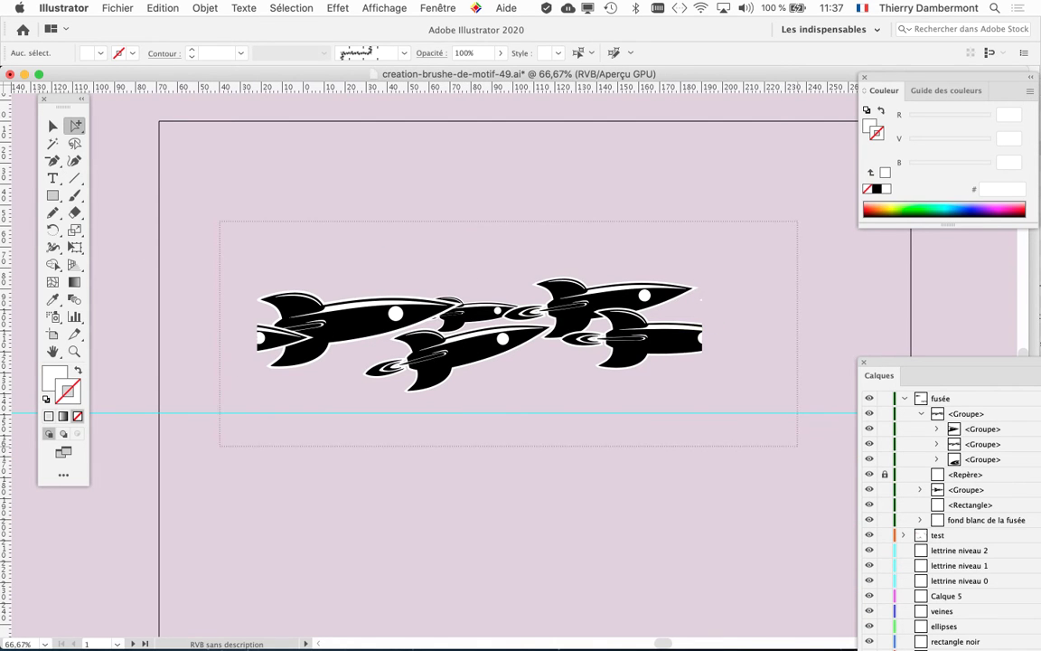
key("super+a")
left_click(52, 126)
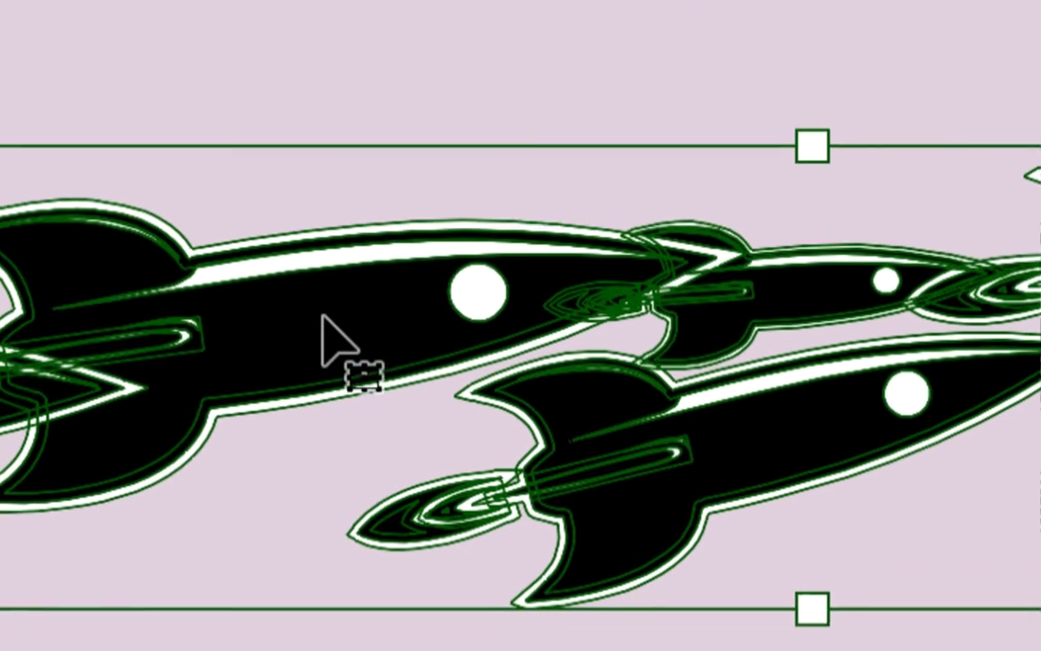
scroll(479, 335, "down", 5)
scroll(479, 334, "right", 4)
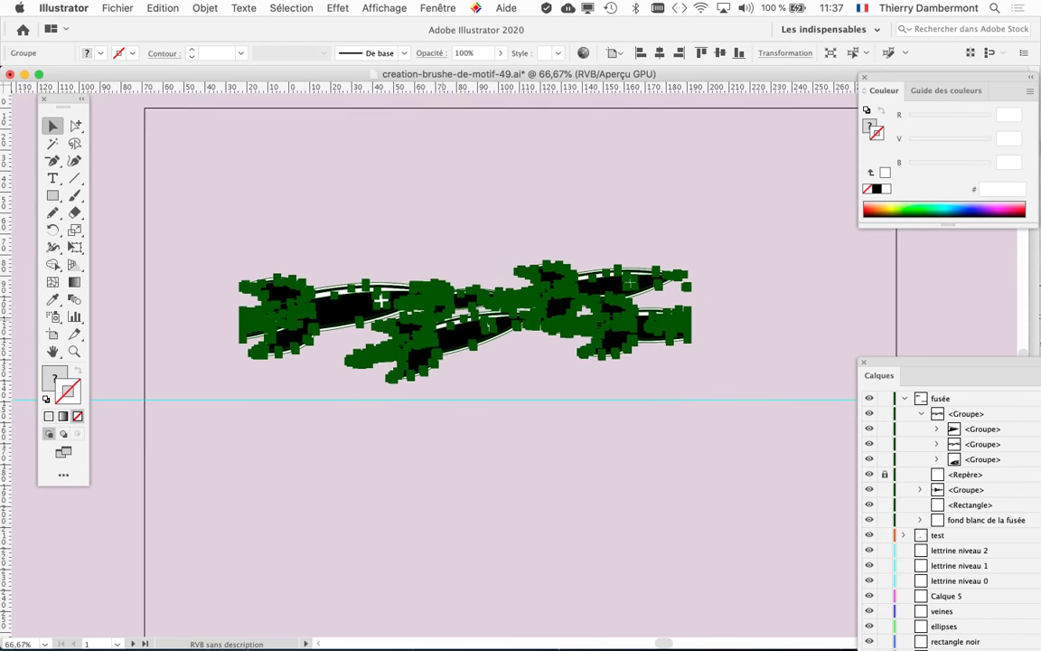
left_click(429, 7)
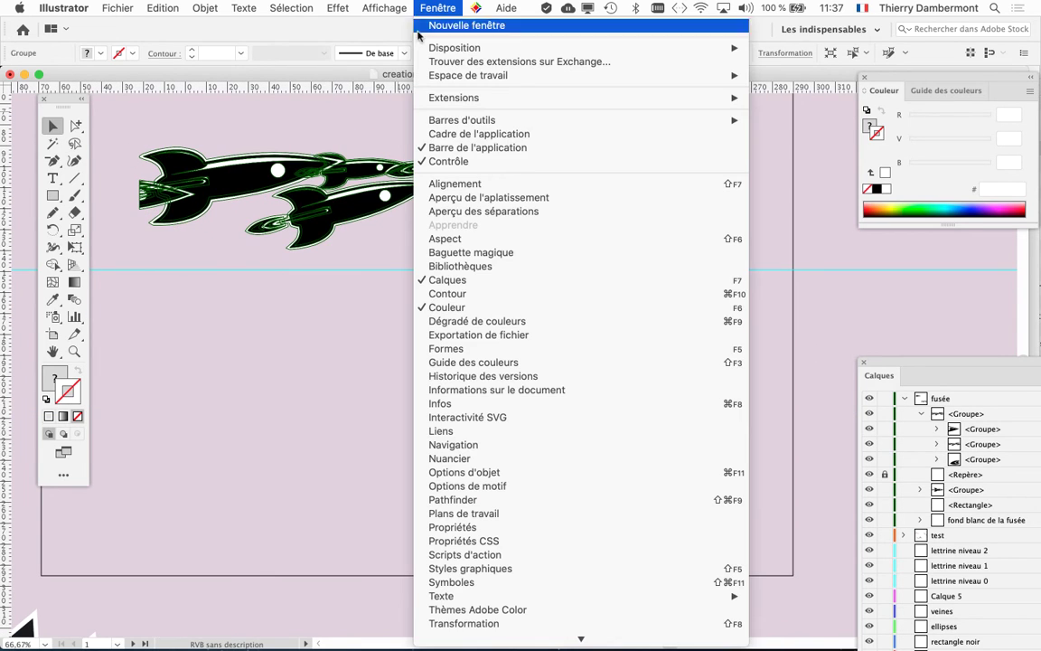
left_click(535, 351)
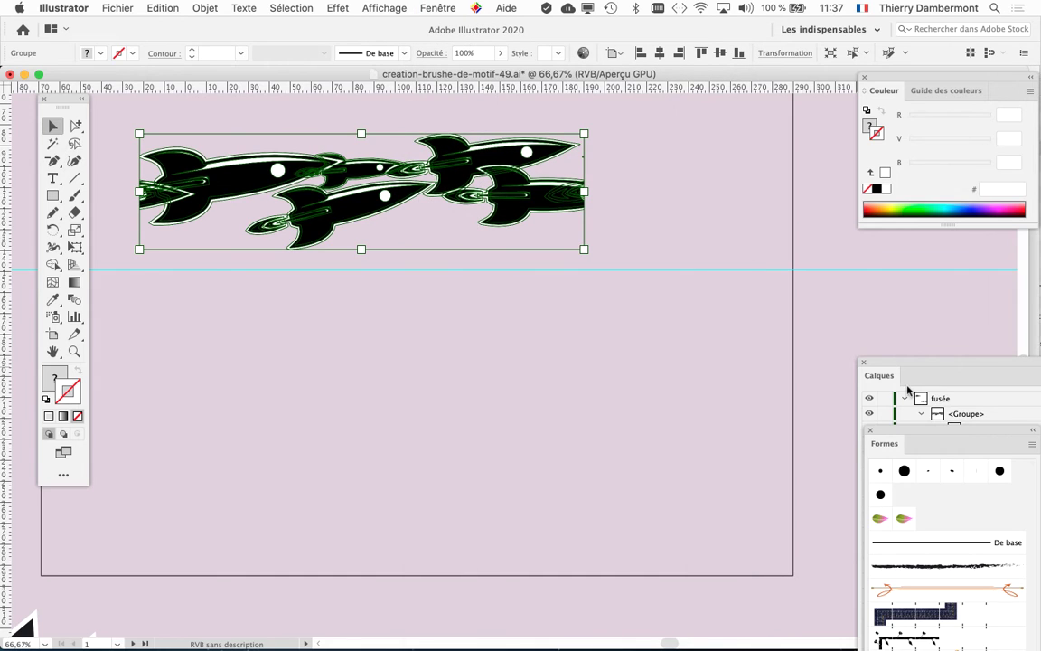
mouse_move(902, 437)
left_mouse_down()
mouse_move(815, 365)
mouse_move(679, 106)
left_mouse_up()
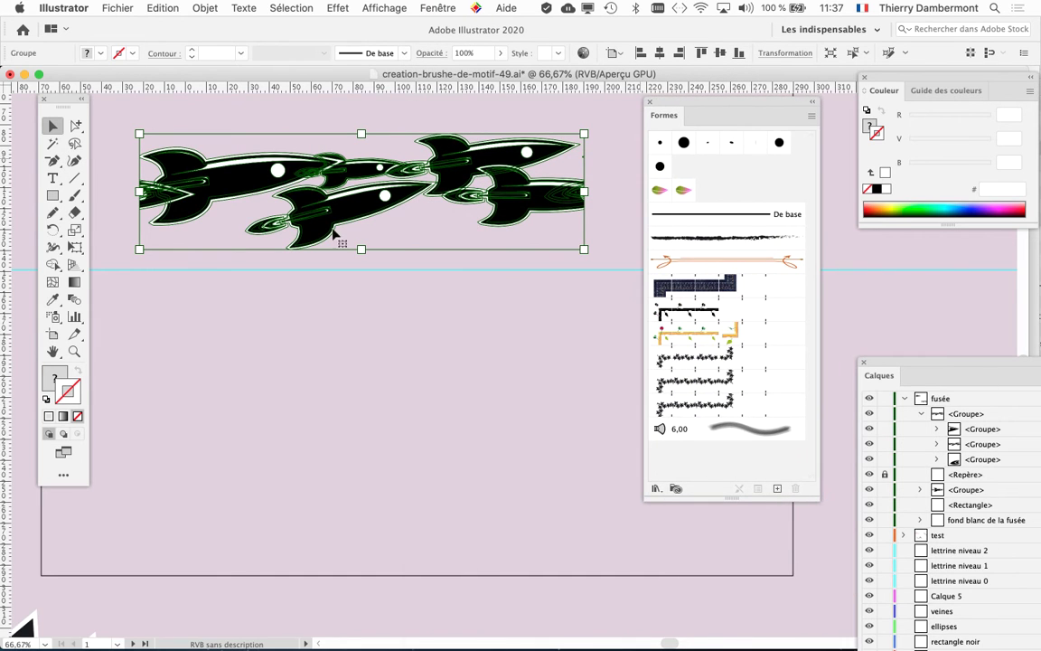
Step: Scale the rocket row proportionally to less than half its size with Free Transform and deselect it
key("alt+super+8")
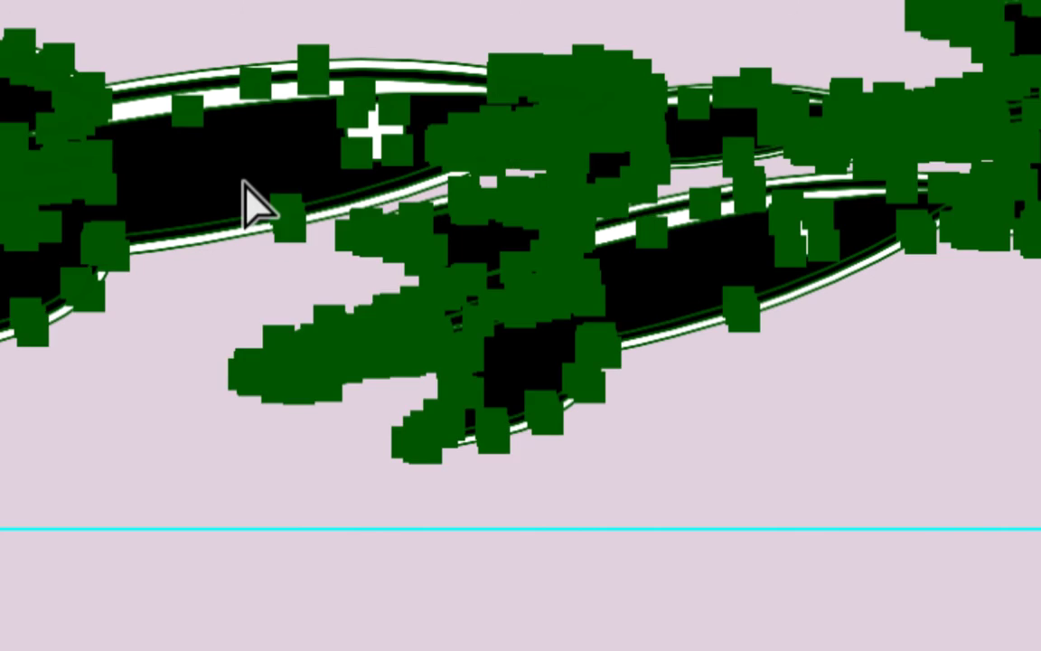
key("alt+super+8")
scroll(366, 306, "down", 2)
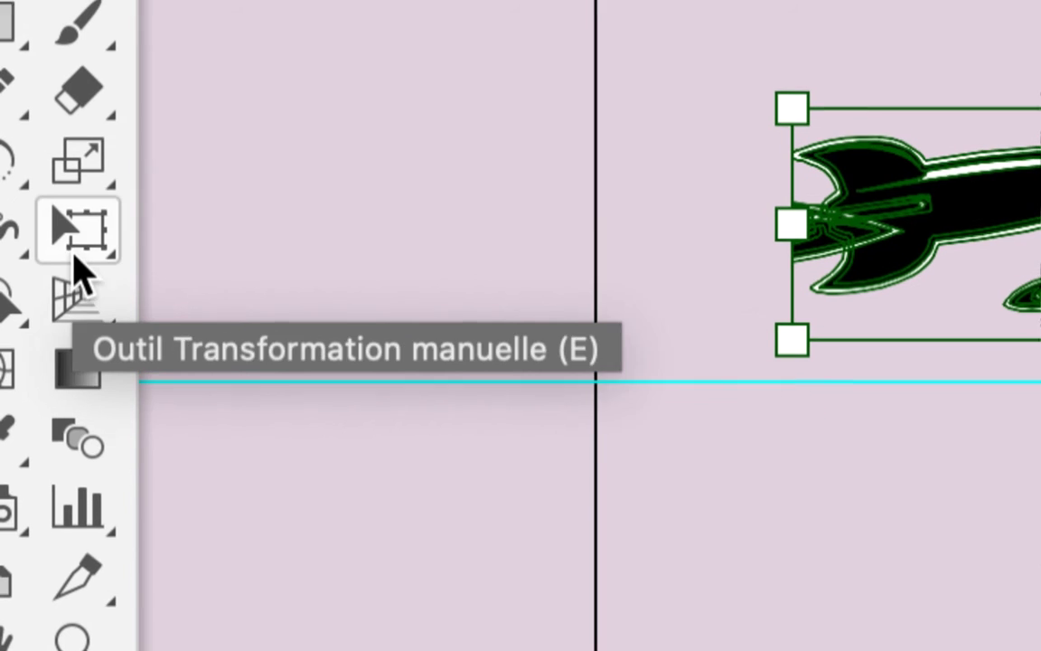
left_click(75, 247)
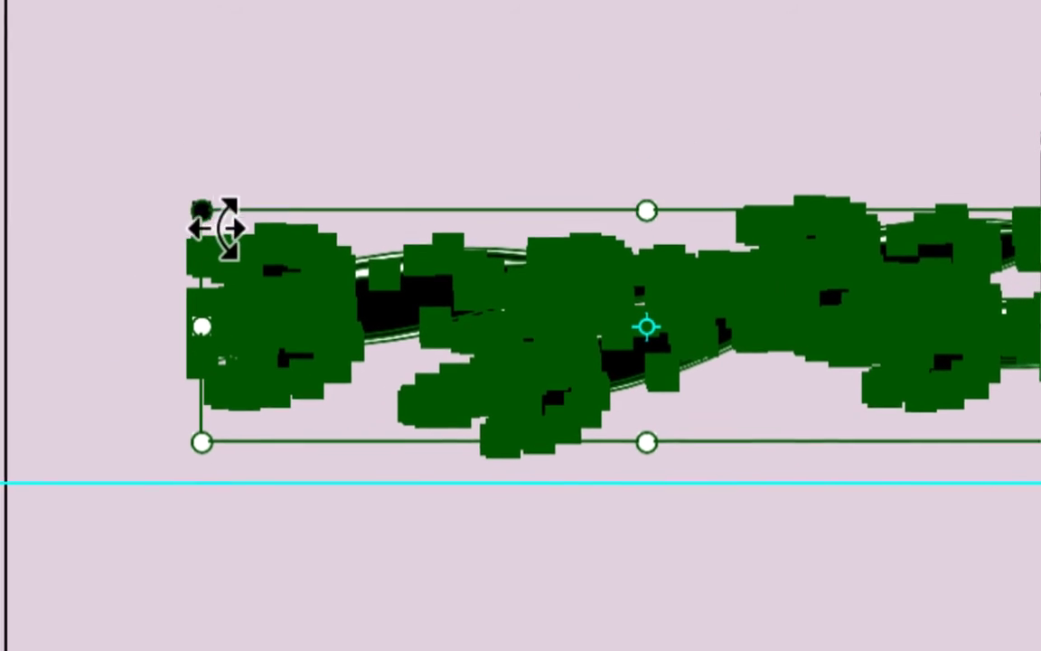
left_click_drag(217, 228, 476, 397)
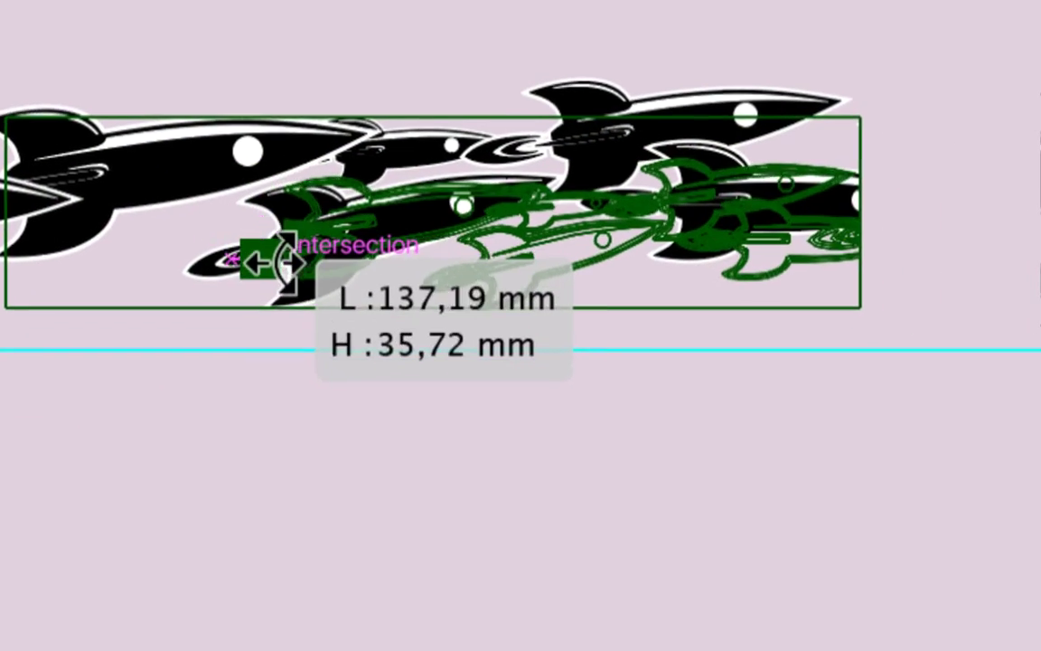
left_click_drag(271, 262, 328, 271)
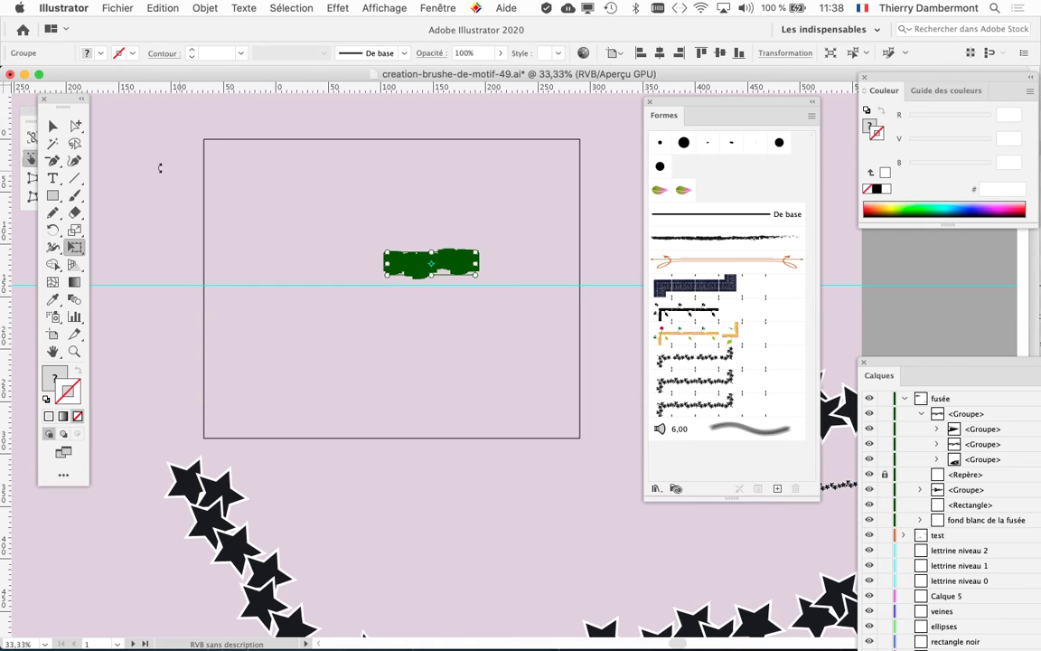
left_click(52, 125)
left_click(458, 300)
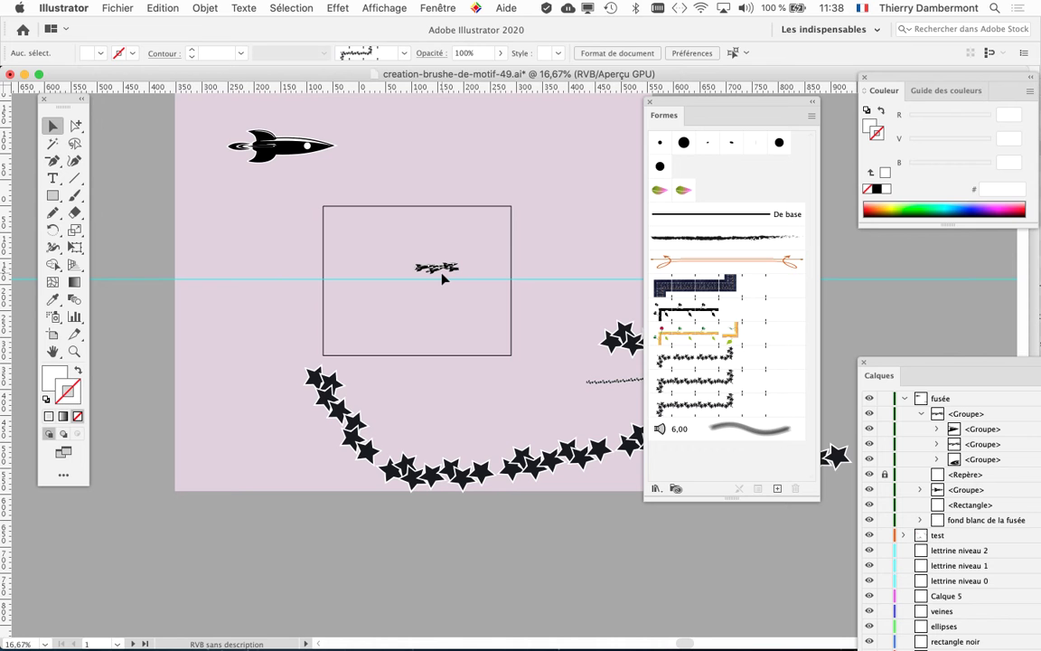
scroll(443, 278, "up", 1)
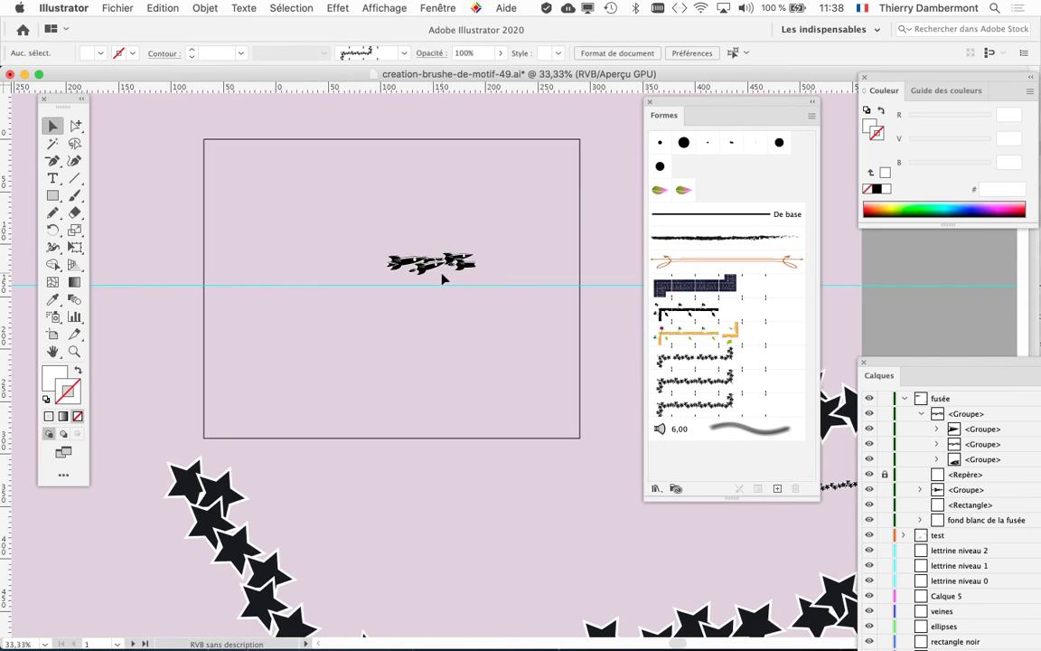
Step: Add the reduced rocket row to the brush collection as a new pattern brush (Forme de motif)
left_click_drag(371, 224, 530, 325)
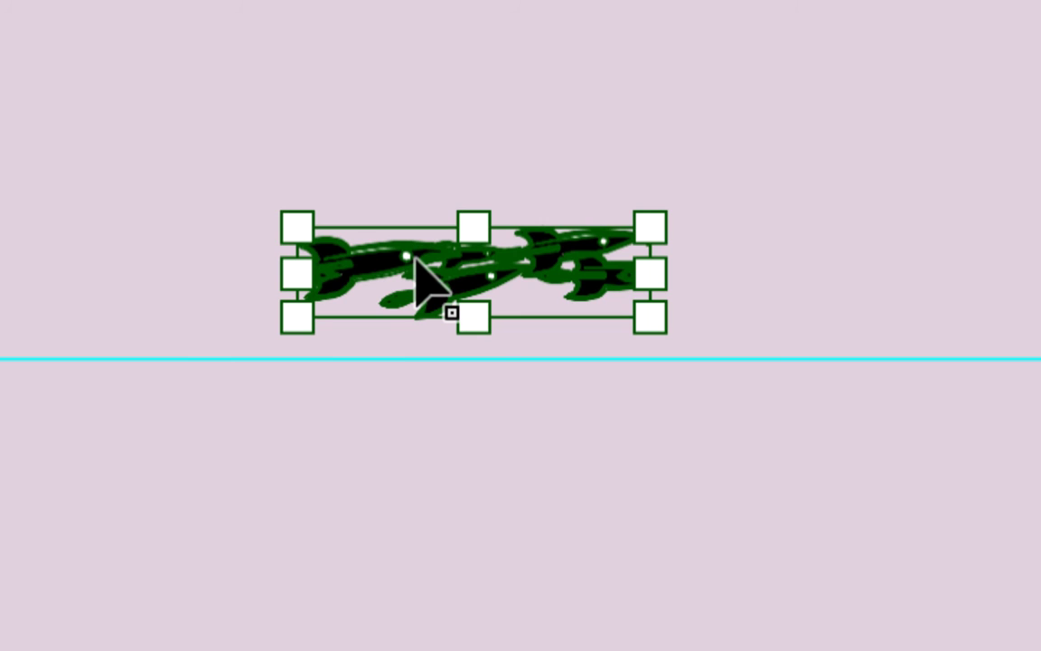
mouse_move(415, 260)
left_mouse_down()
mouse_move(604, 344)
mouse_move(669, 382)
mouse_move(679, 411)
left_mouse_up()
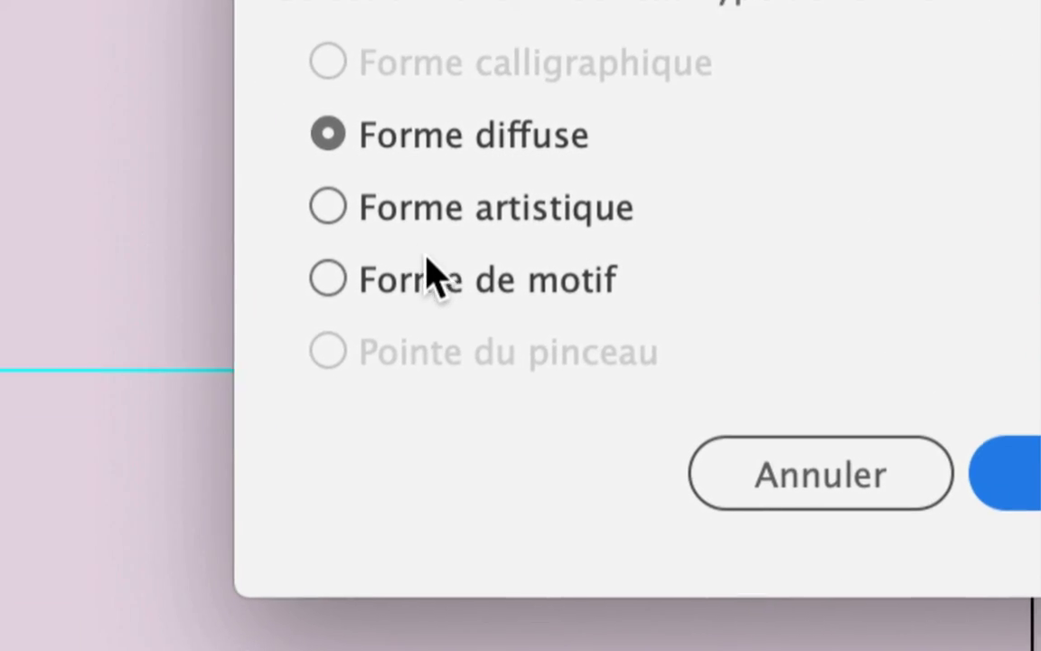
left_click(432, 276)
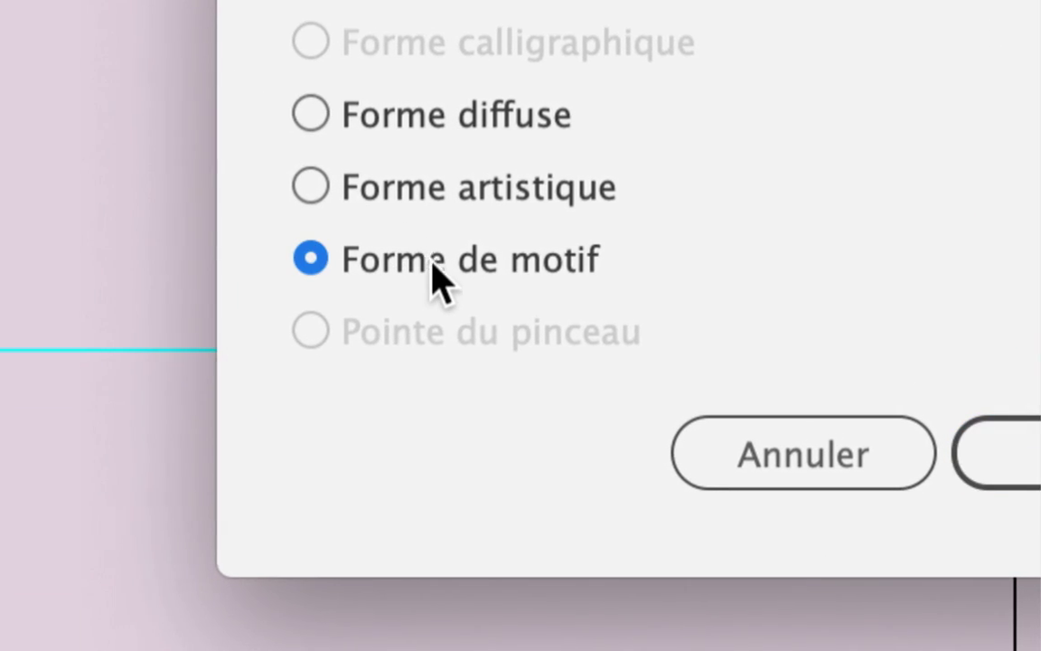
left_click(1008, 473)
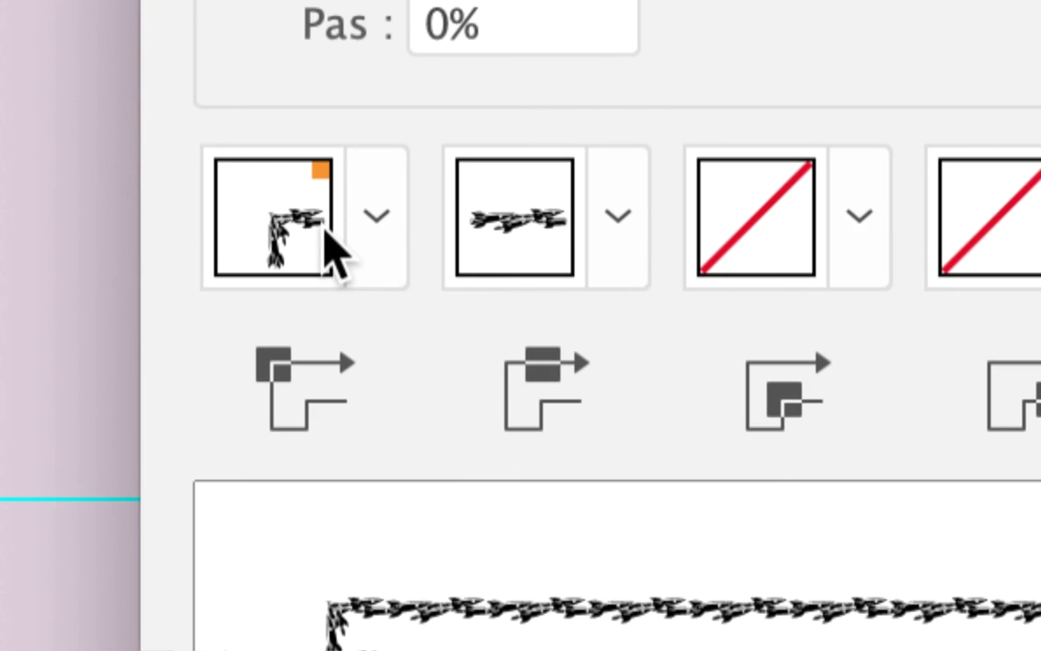
Step: Set both the outer and inner corner tiles of the rocket brush to Imbrication automatique and create the brush
left_click(377, 257)
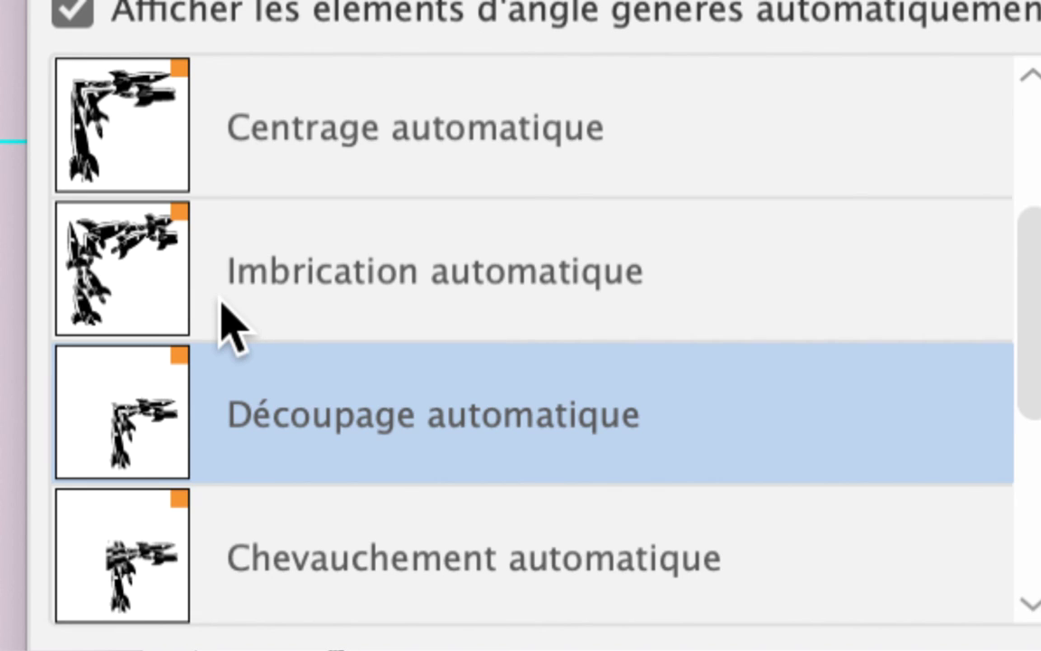
left_click(226, 312)
left_click(416, 222)
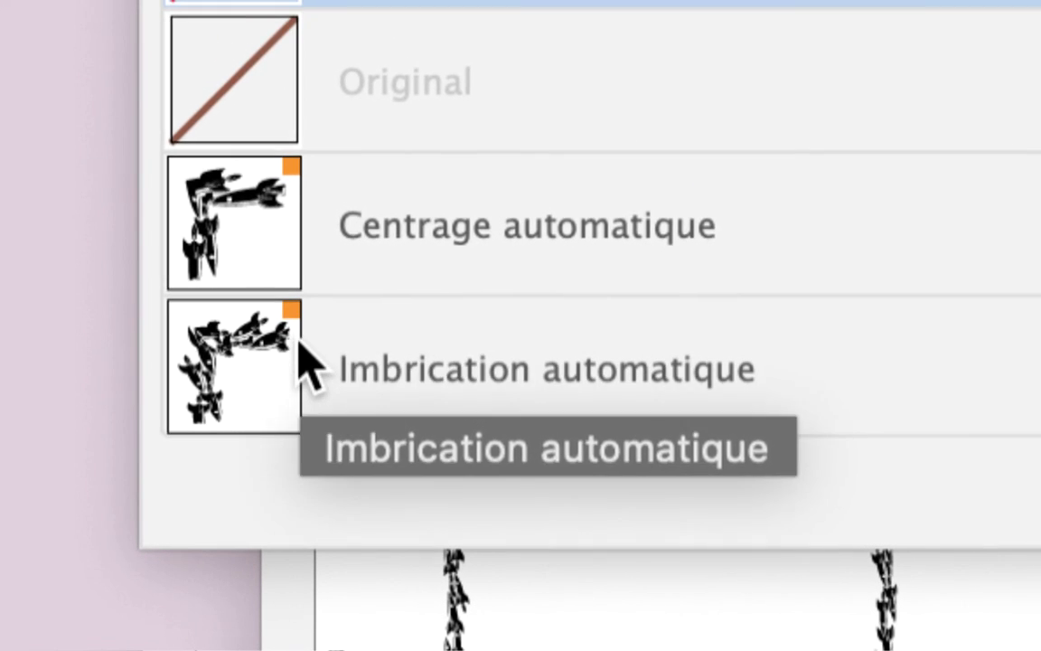
scroll(303, 307, "down", 1)
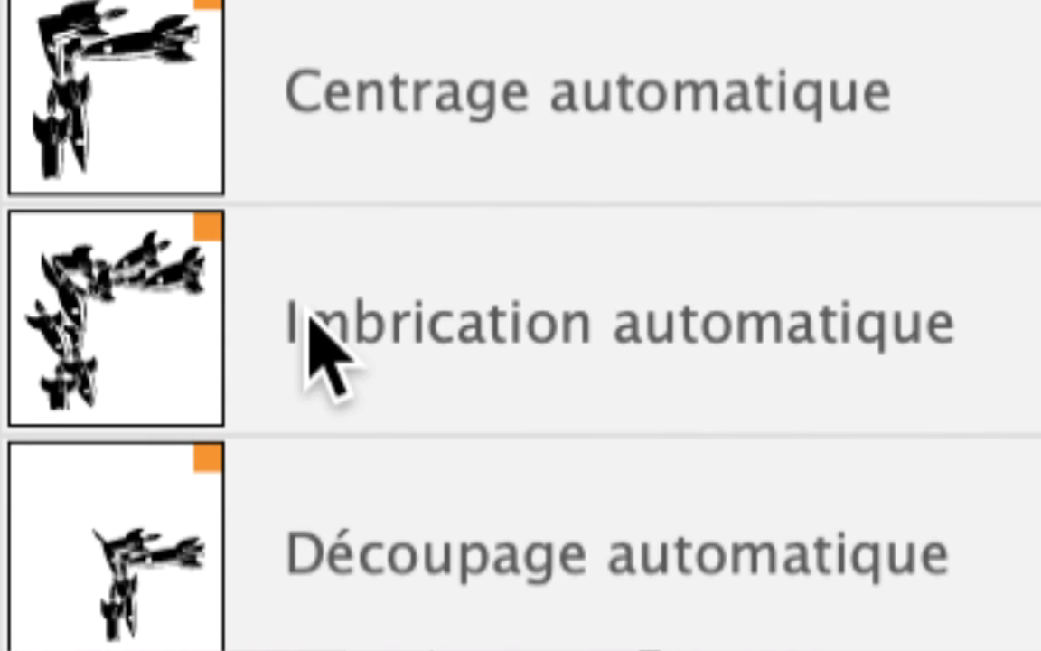
left_click(312, 328)
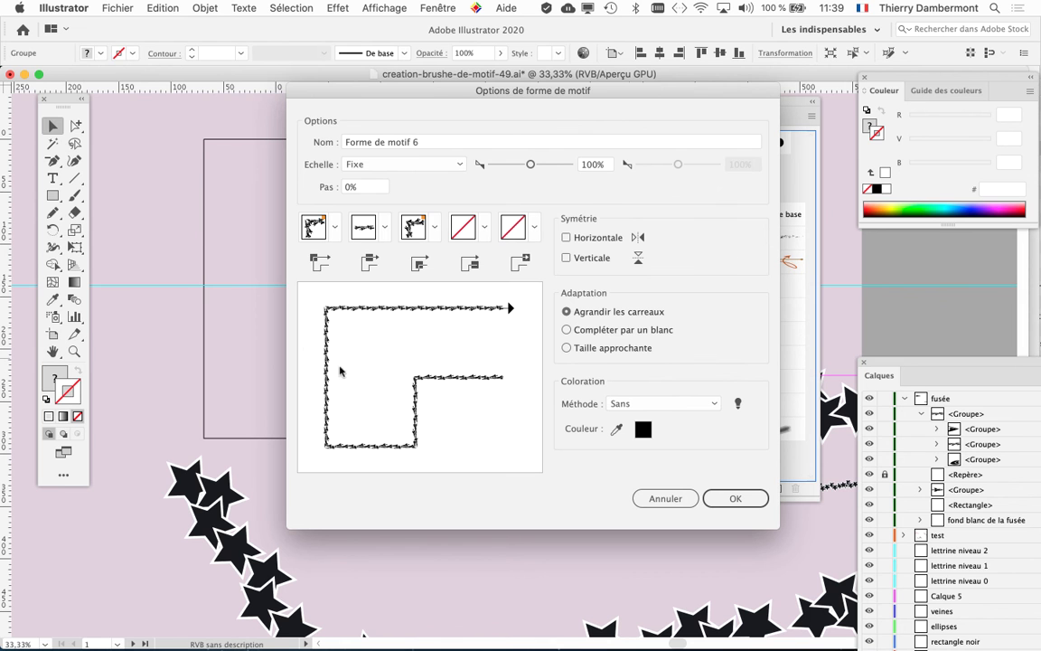
left_click(713, 502)
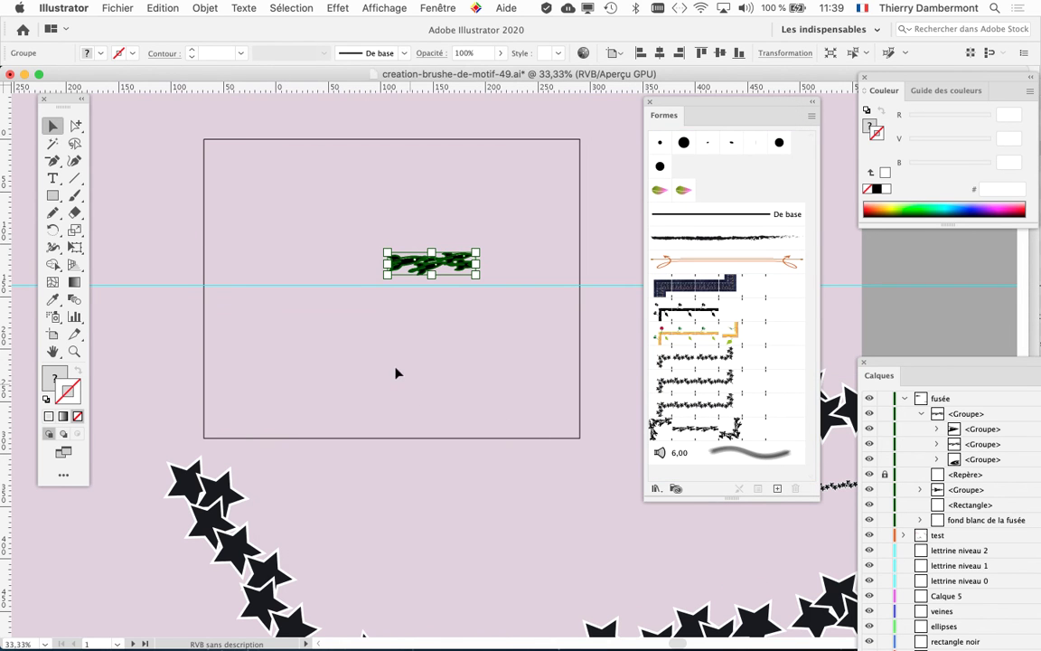
Step: Draw a large S-shaped Pencil path around the rocket row, apply the rocket pattern brush to it and deselect it
scroll(357, 367, "down", 1)
left_click(312, 231)
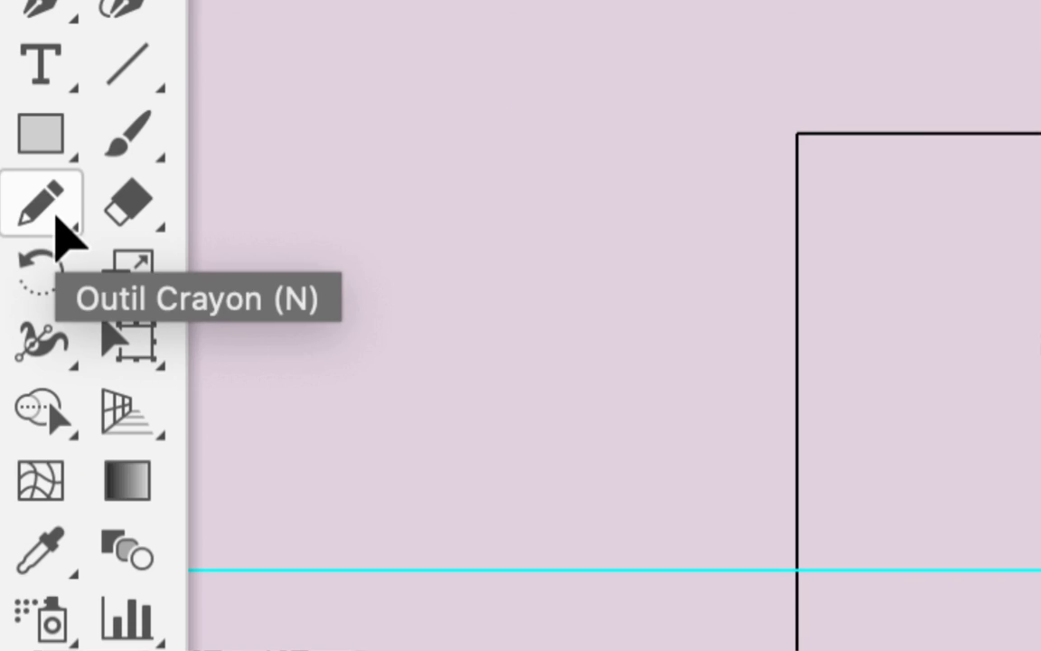
left_click(56, 218)
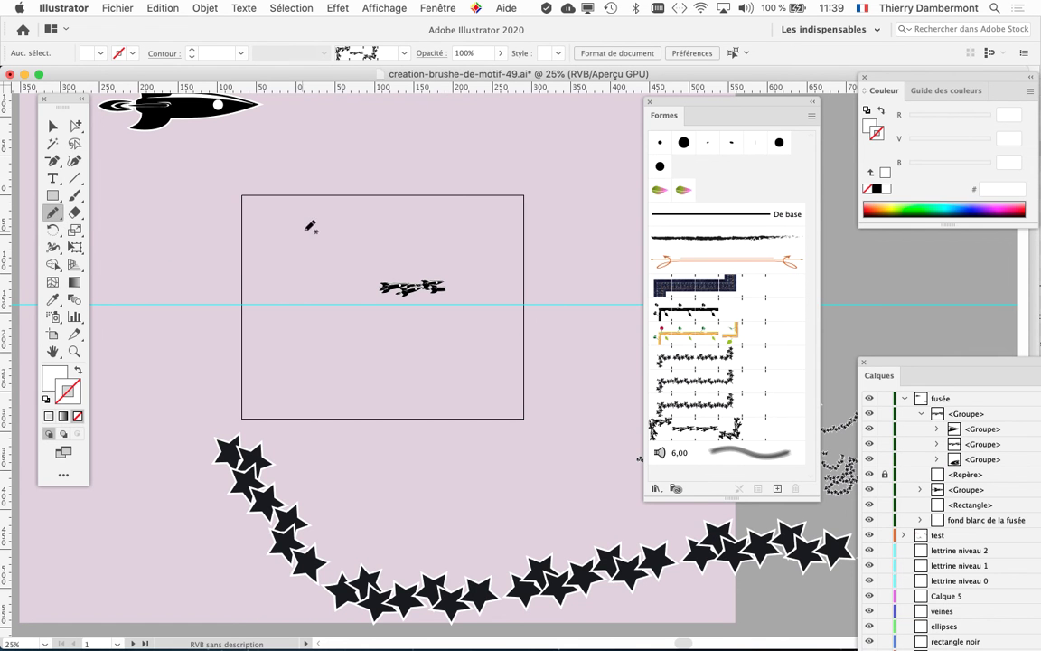
mouse_move(347, 220)
left_mouse_down()
mouse_move(288, 254)
mouse_move(312, 347)
mouse_move(522, 382)
mouse_move(516, 470)
mouse_move(438, 497)
mouse_move(280, 426)
mouse_move(245, 376)
mouse_move(191, 248)
left_mouse_up()
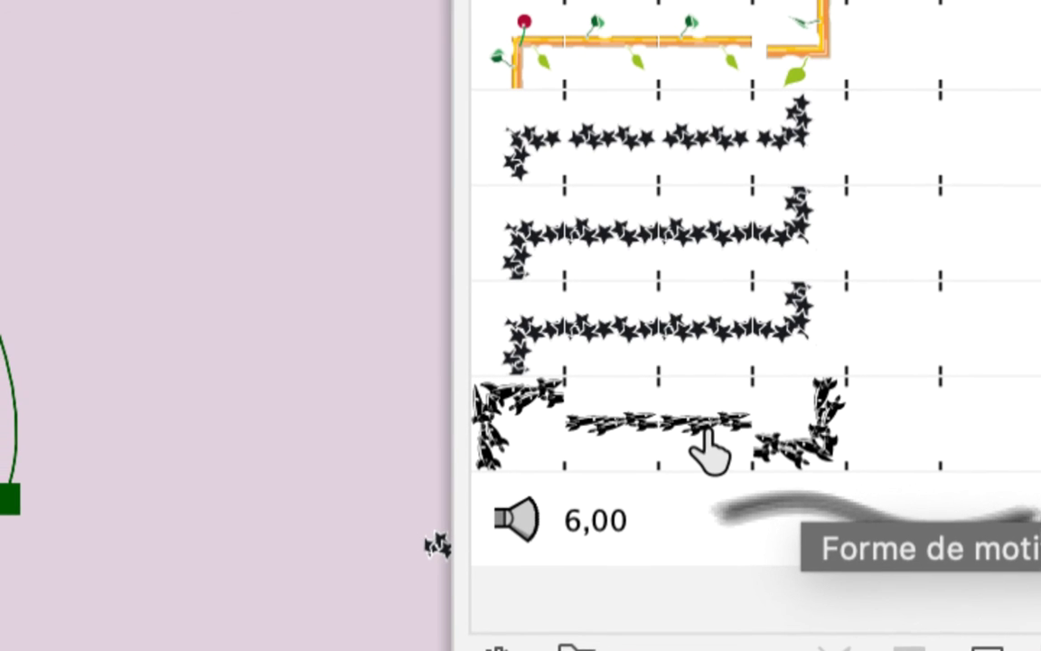
left_click(709, 433)
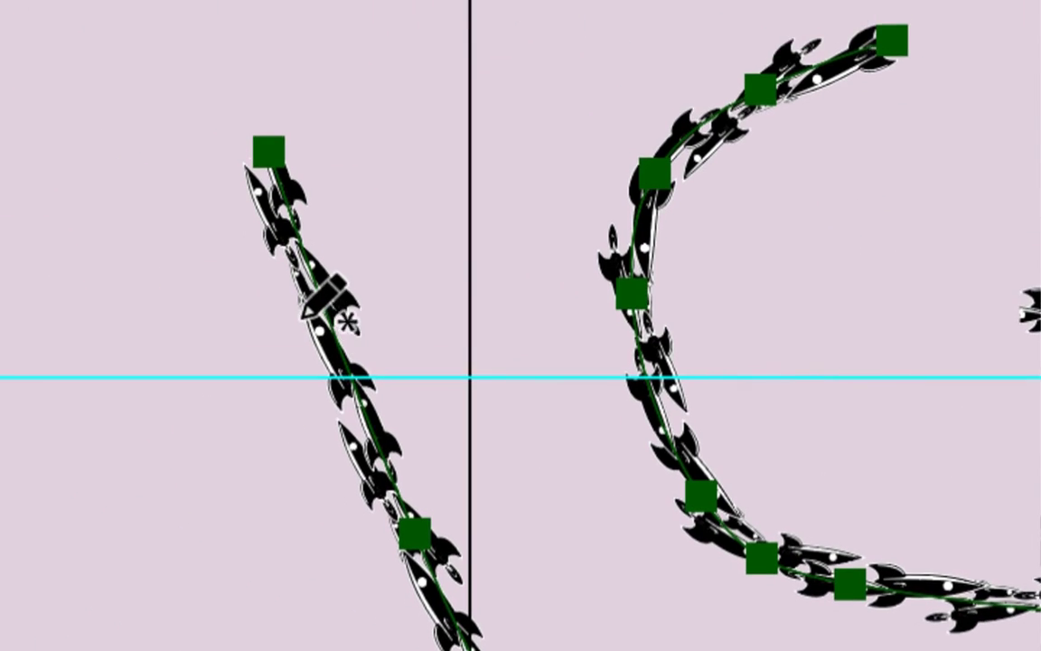
scroll(413, 375, "up", 5)
scroll(419, 386, "down", 2)
left_click(431, 399, "ctrl")
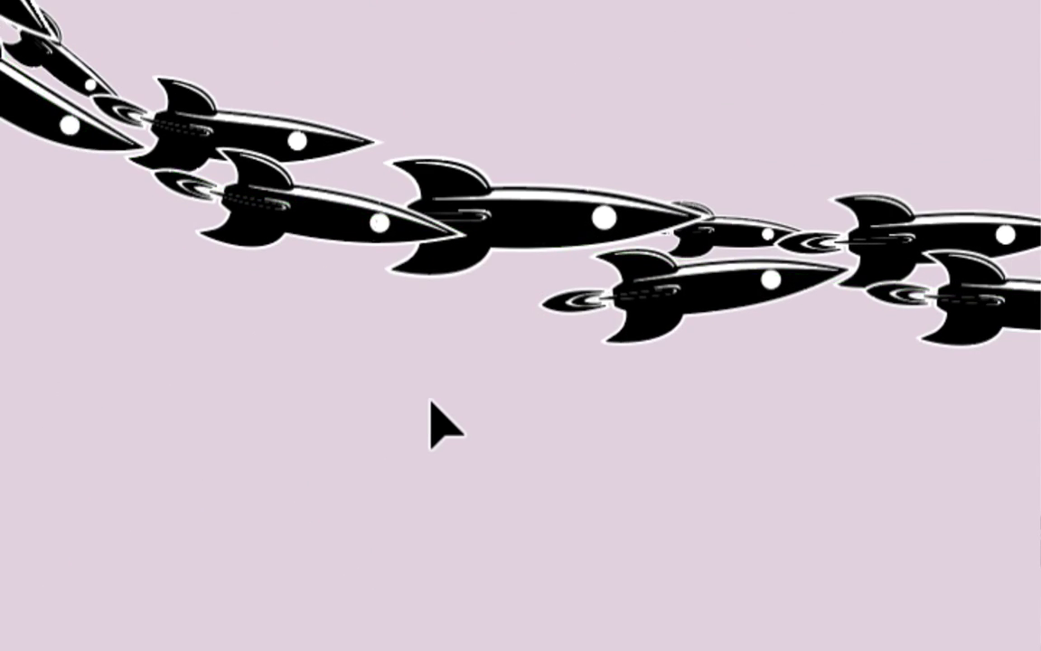
scroll(420, 394, "up", 3)
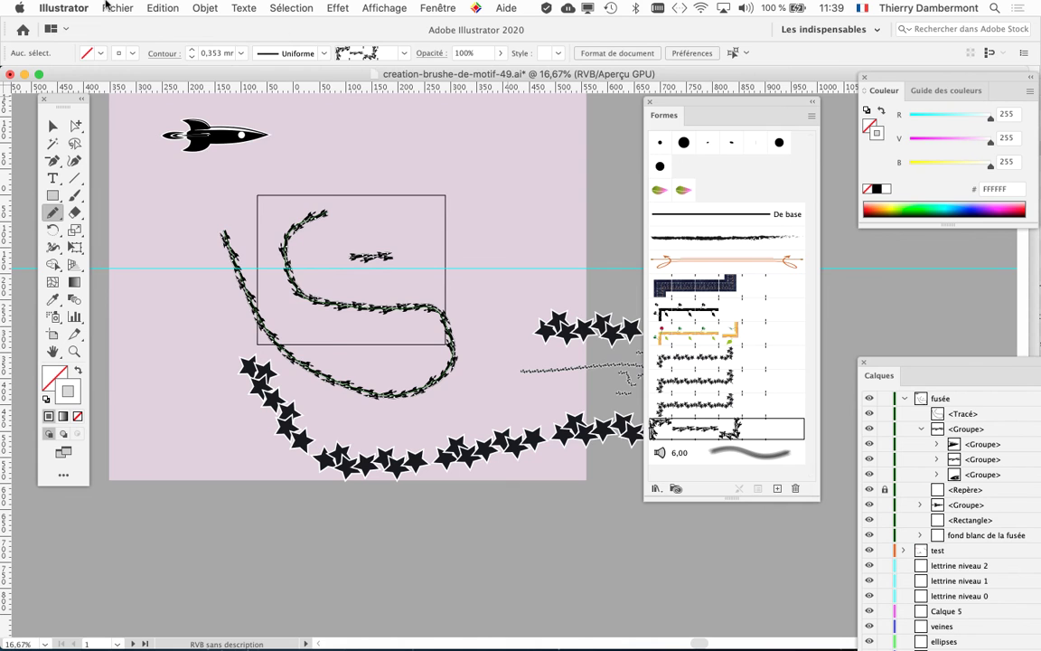
Step: Save the document as a new version named creation-brushe-de-motif-50.ai in Adobe Illustrator format
left_click(118, 7)
left_click(176, 133)
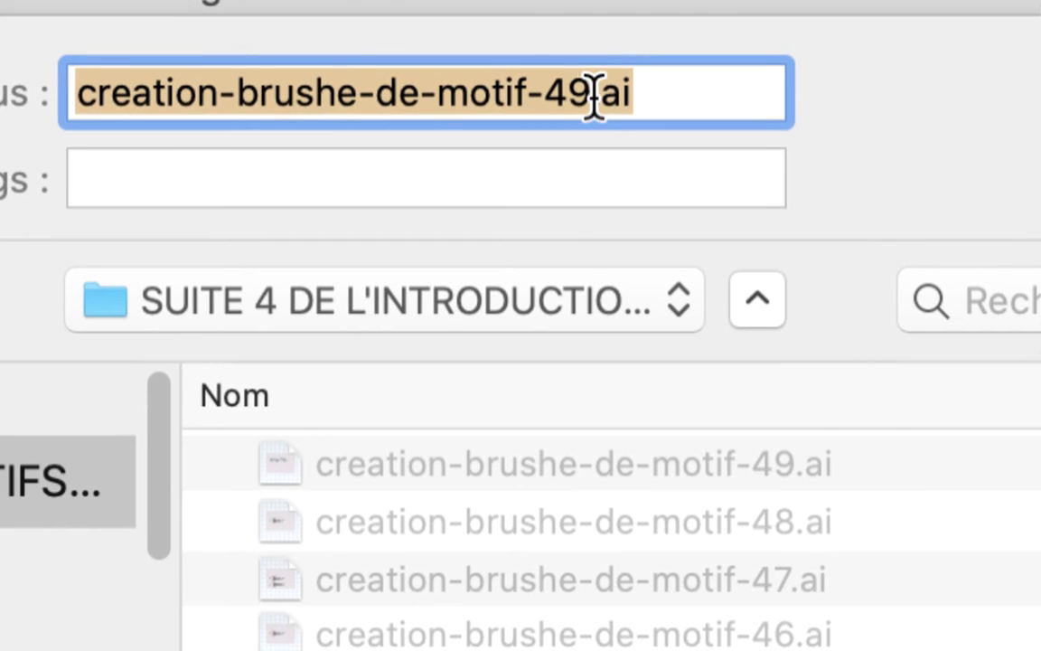
left_click(594, 98)
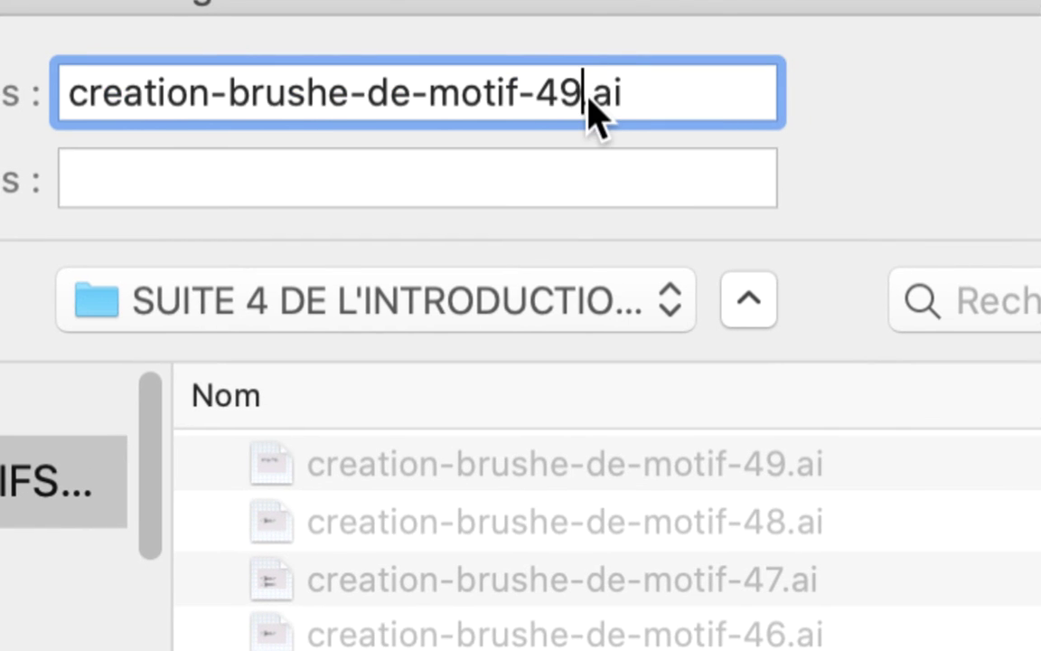
key("BackSpace")
key("BackSpace")
type("50")
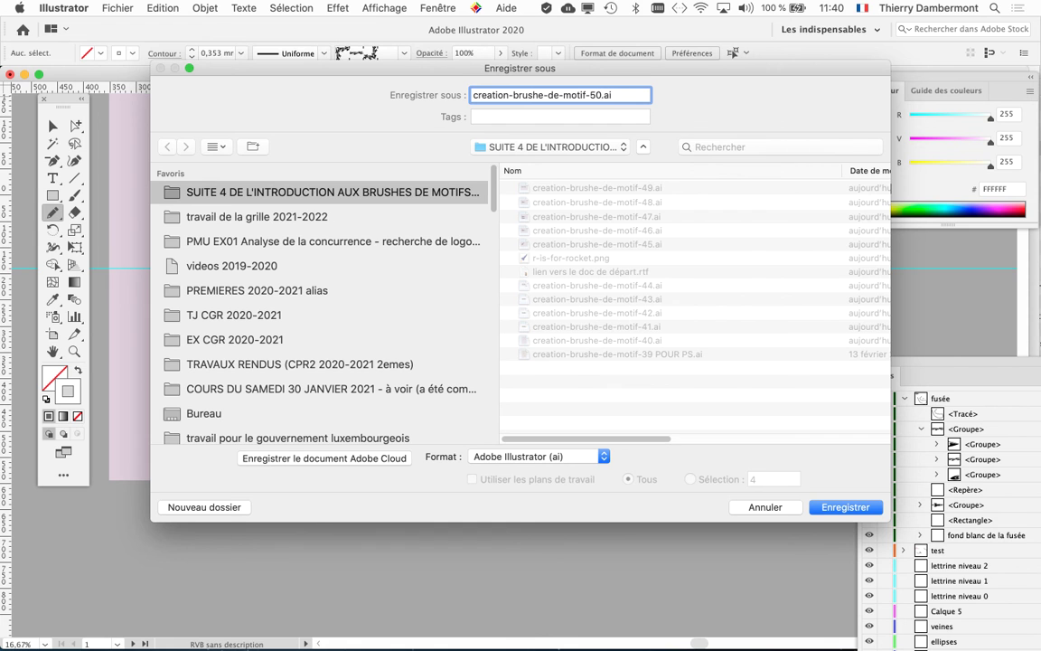
key("Return")
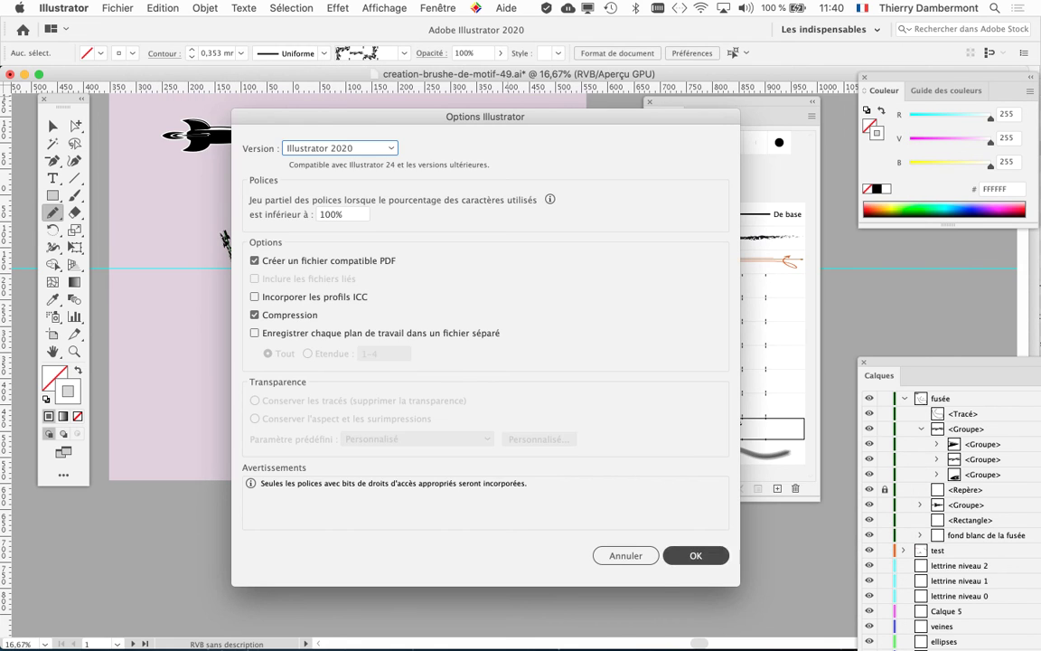